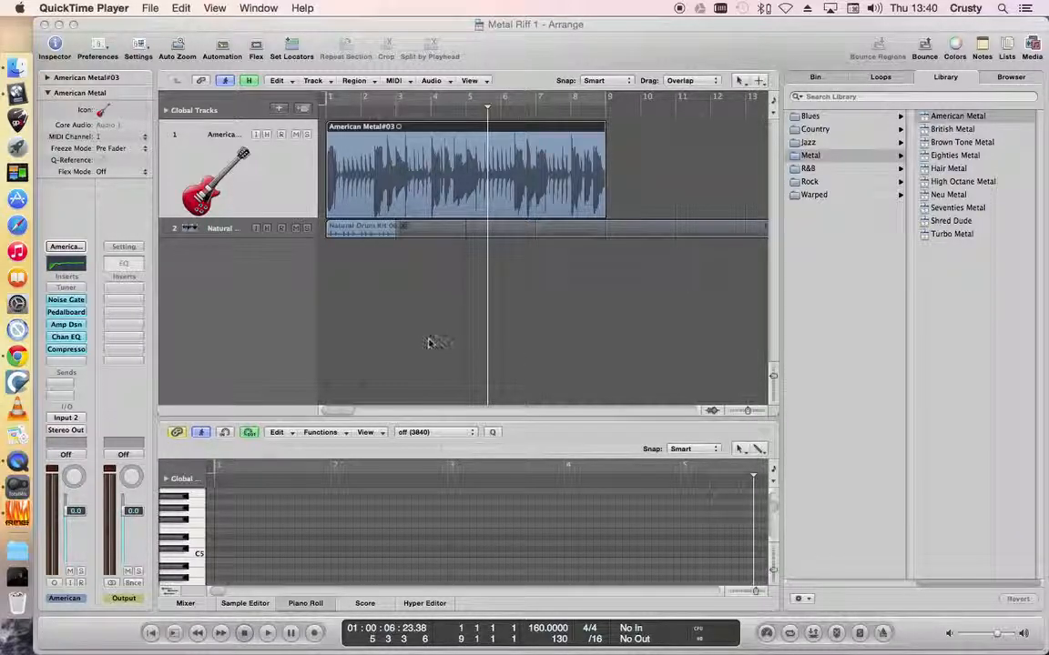
- Switch to Logic Pro, play the guitar and drum riff from bar 1, and return the playhead to the start
click(441, 132)
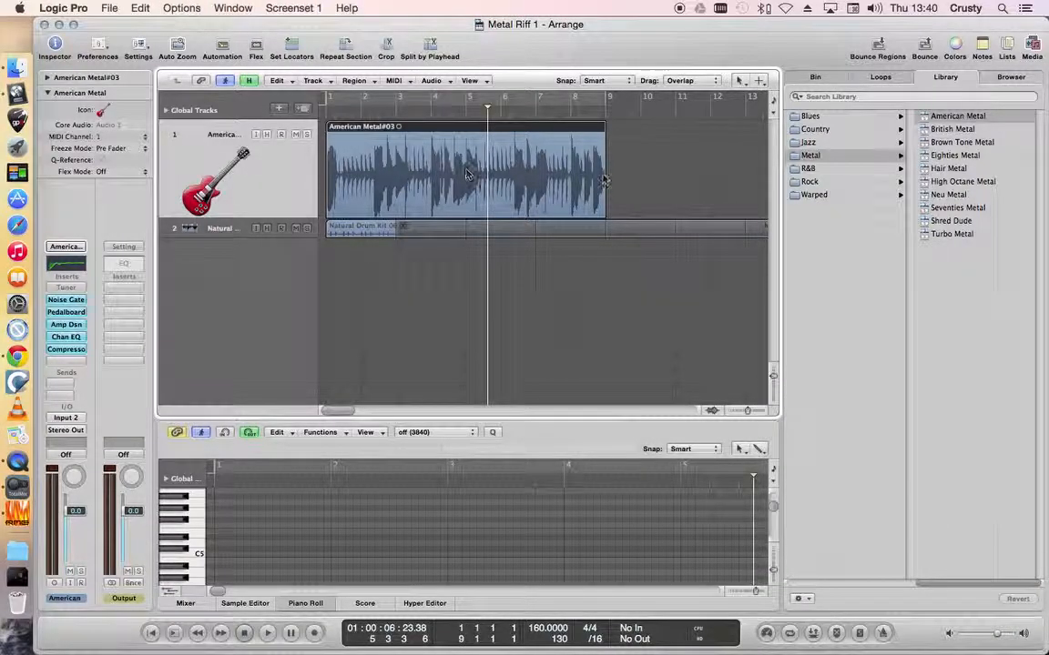
click(243, 633)
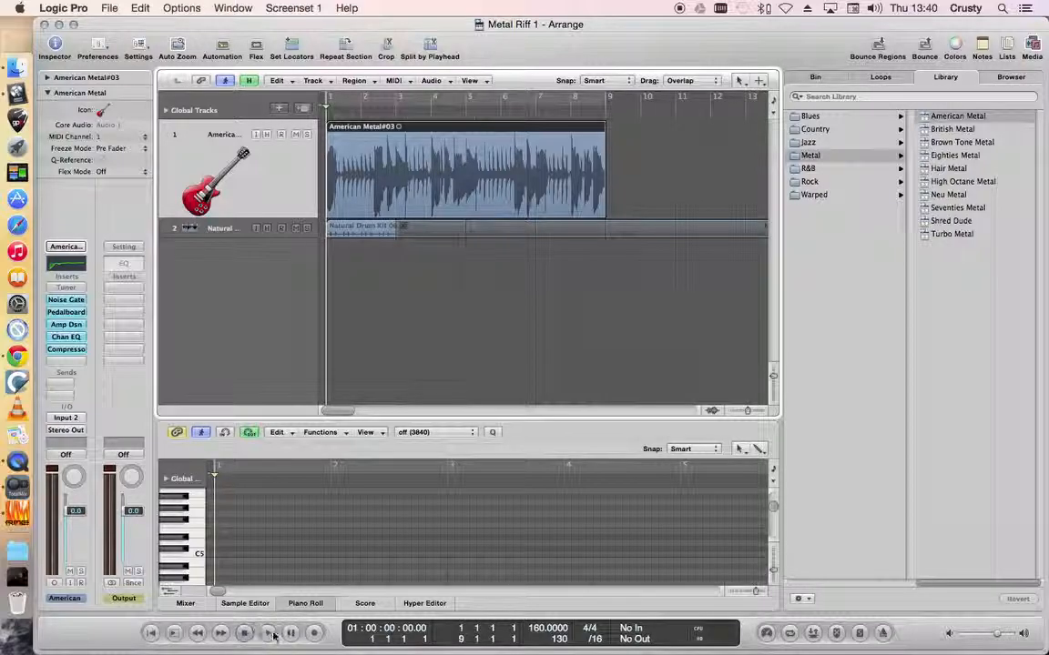
click(269, 635)
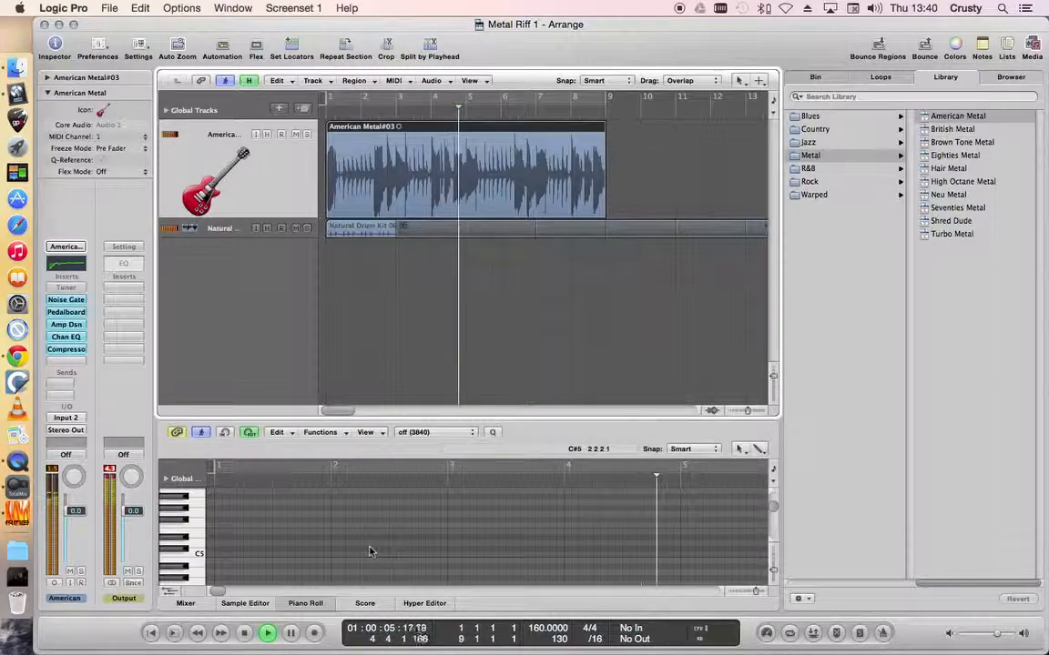
click(244, 632)
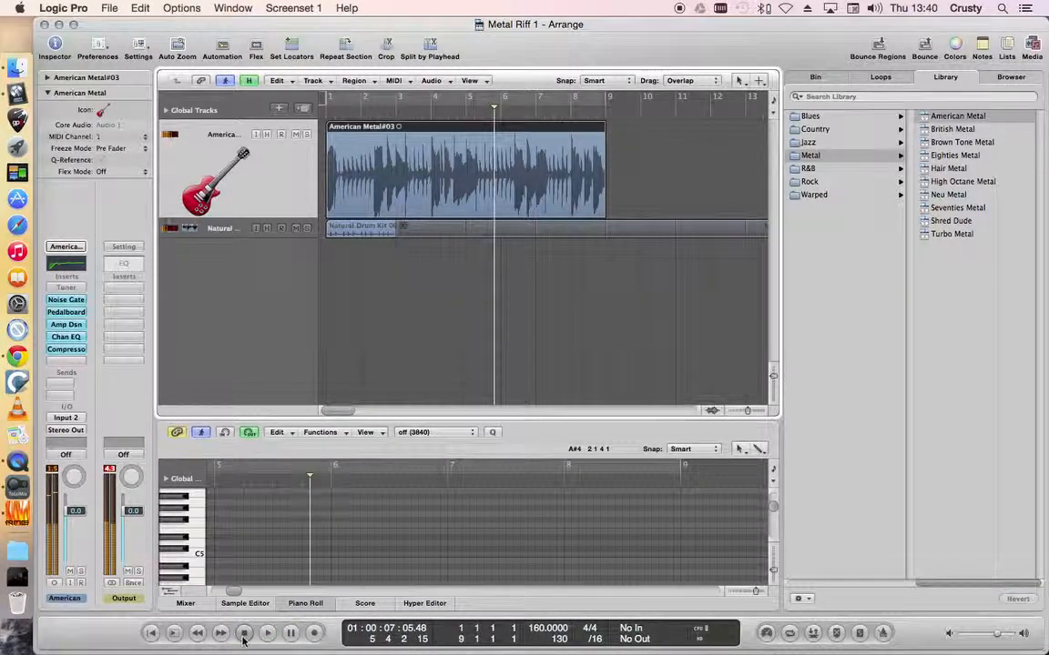
click(244, 632)
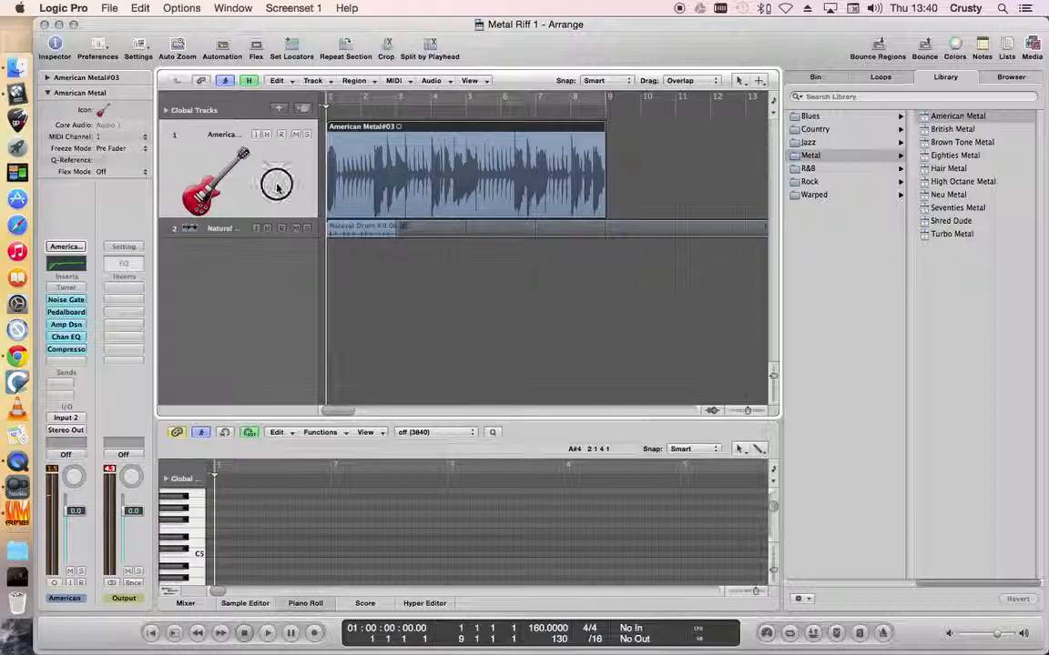
- Create three duplicates of the guitar track and copy the American Metal#03 region onto each, aligned at bar 1
click(305, 110)
click(305, 111)
click(305, 110)
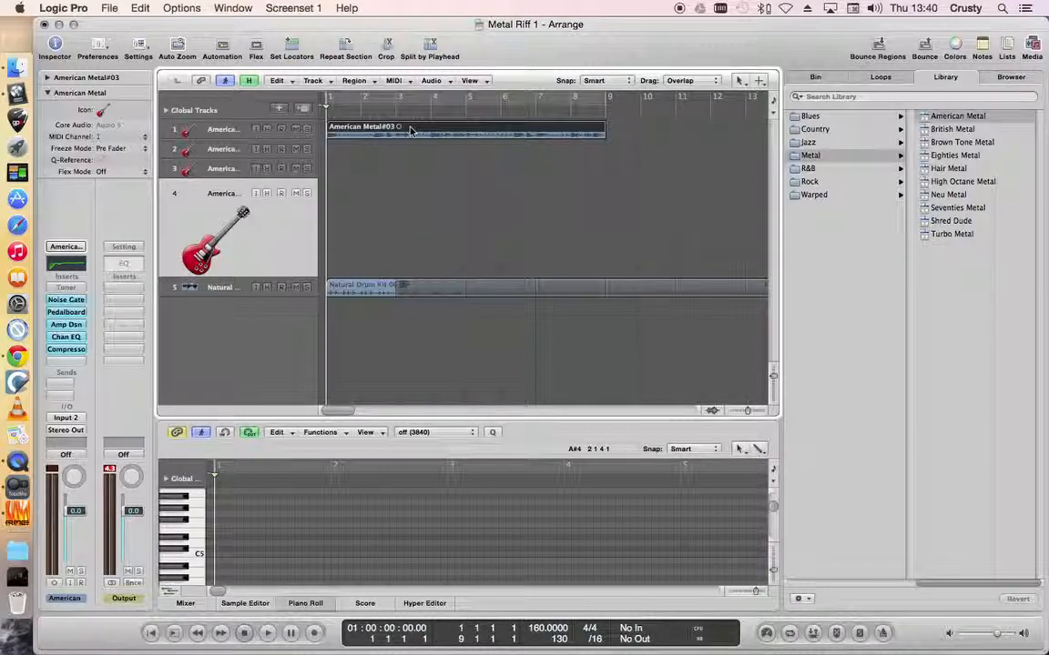
drag(410, 130, 418, 186)
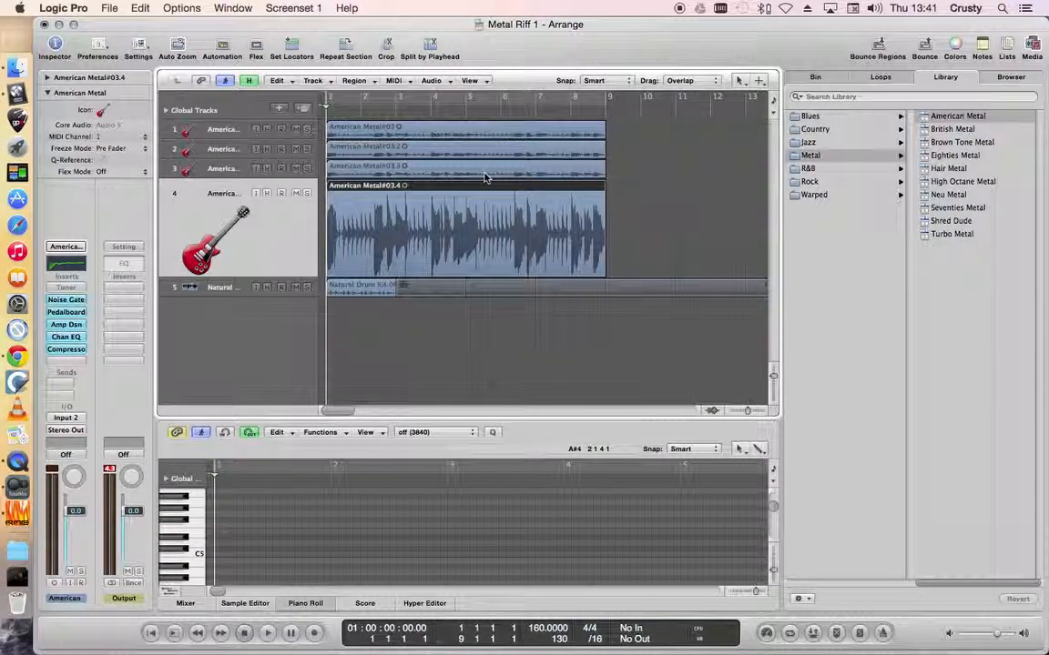
- Mute guitar tracks 1, 3 and 4, leaving only guitar track 2 audible with the drums
click(296, 193)
click(296, 169)
click(296, 149)
click(296, 129)
click(295, 151)
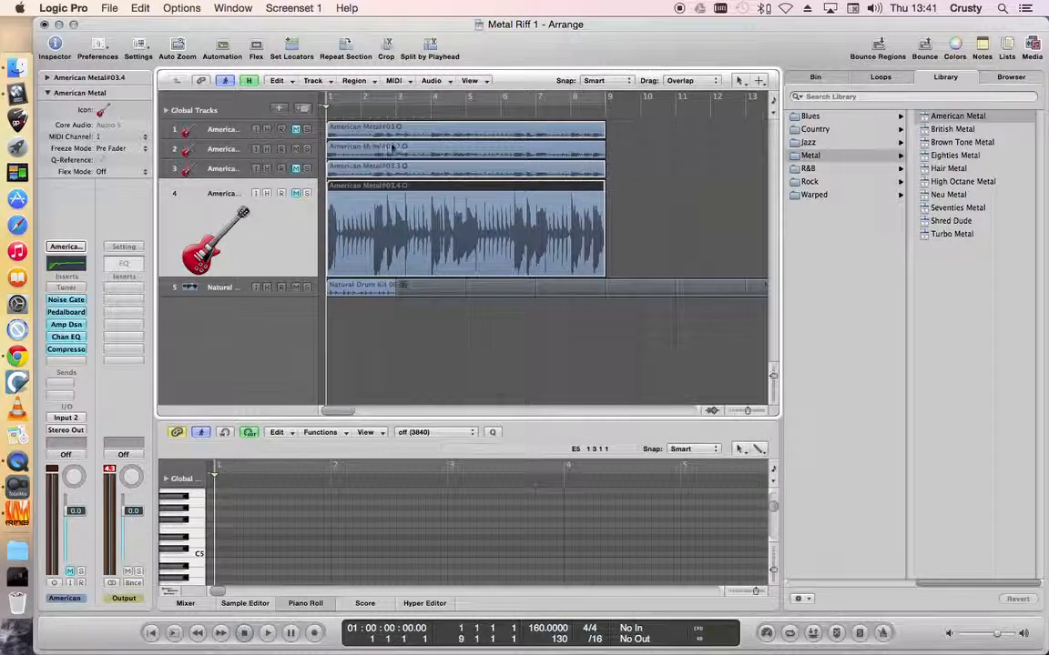
- Enable cycle mode and set the cycle range from bar 4 to bar 5
click(416, 102)
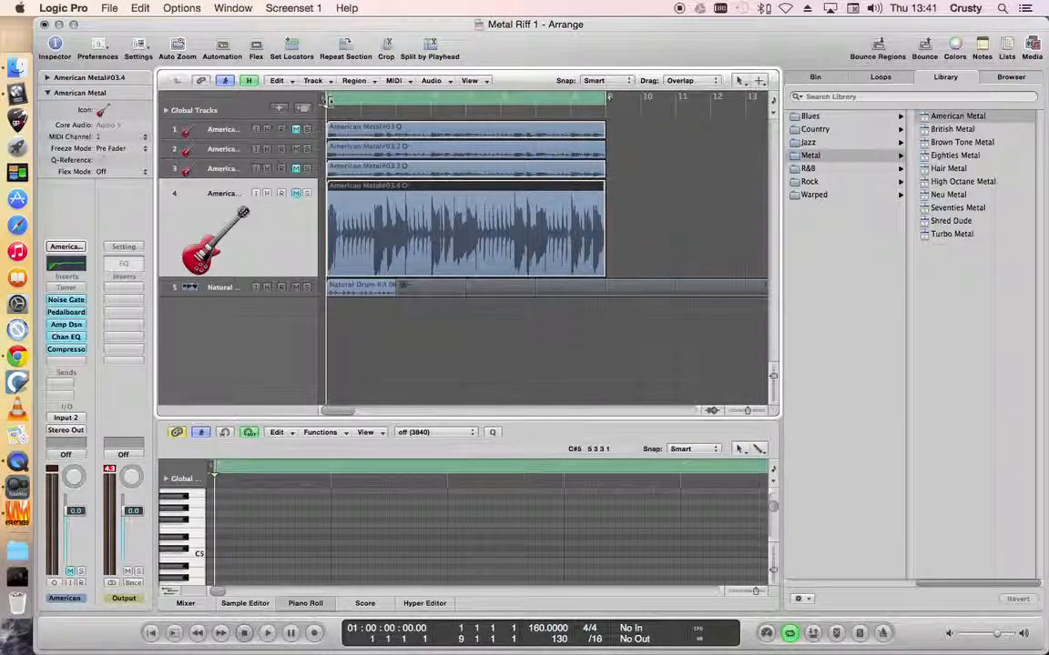
drag(329, 100, 430, 103)
drag(604, 100, 470, 100)
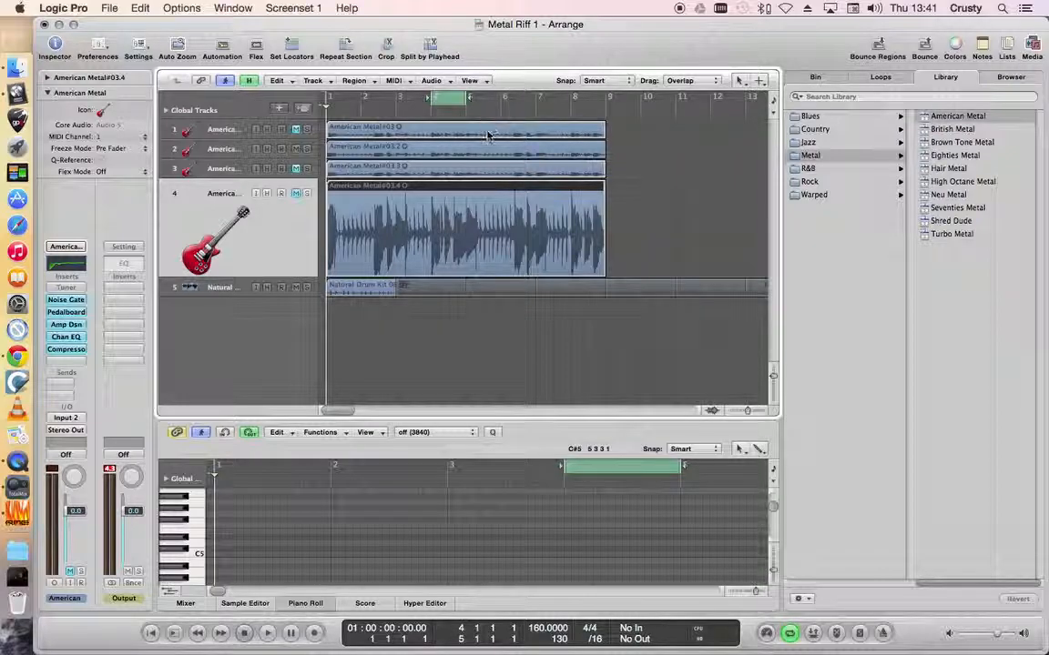
- Listen to the bar 4 cycle loop and select guitar track 2
click(244, 633)
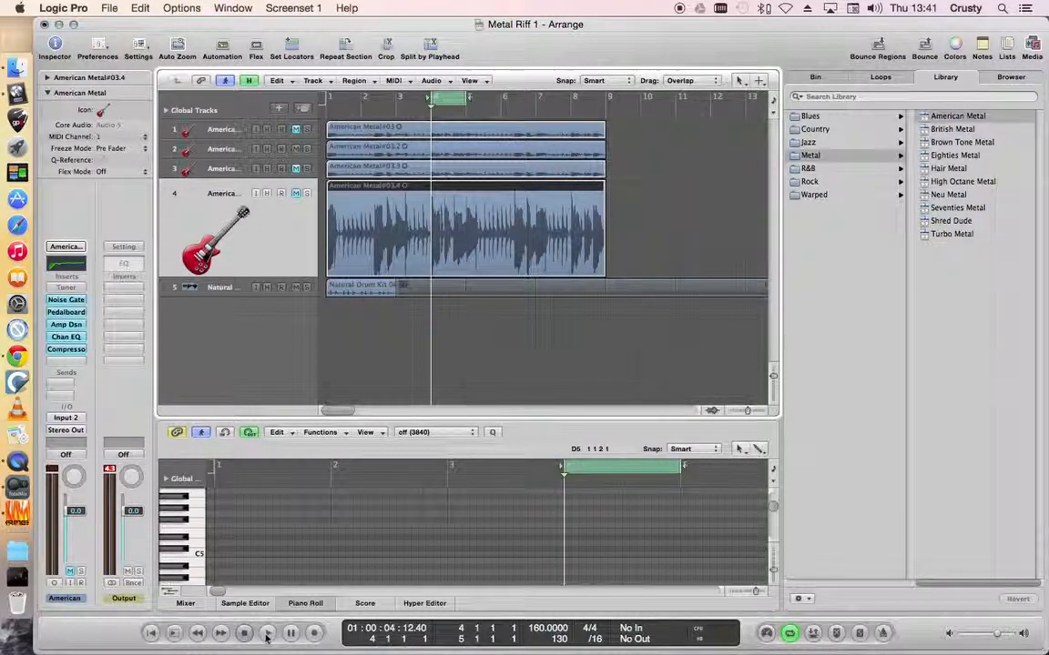
click(266, 633)
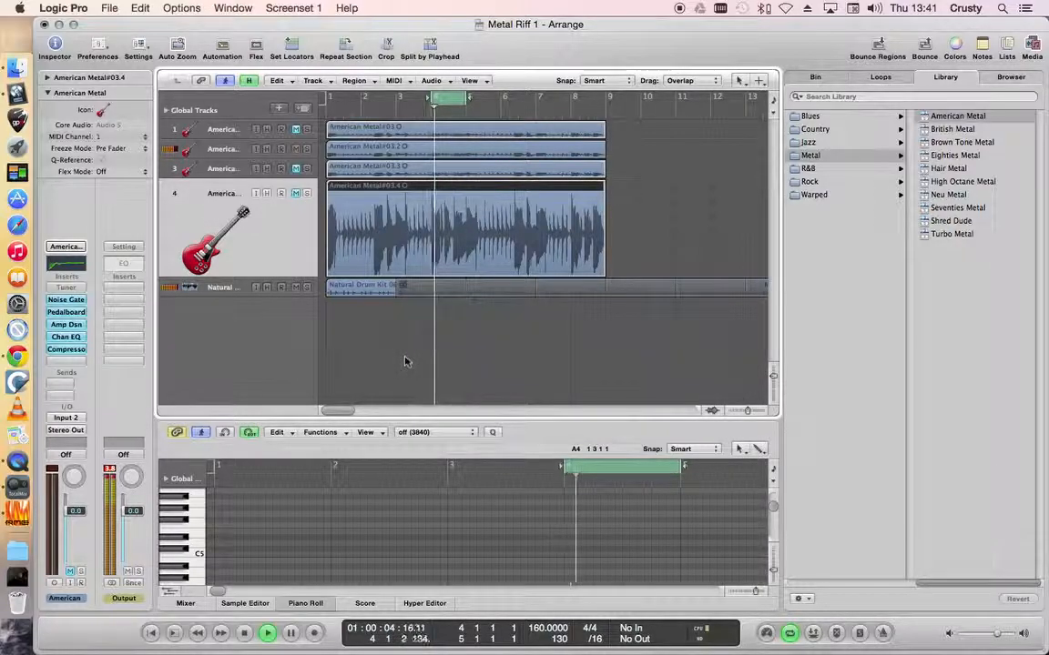
click(208, 148)
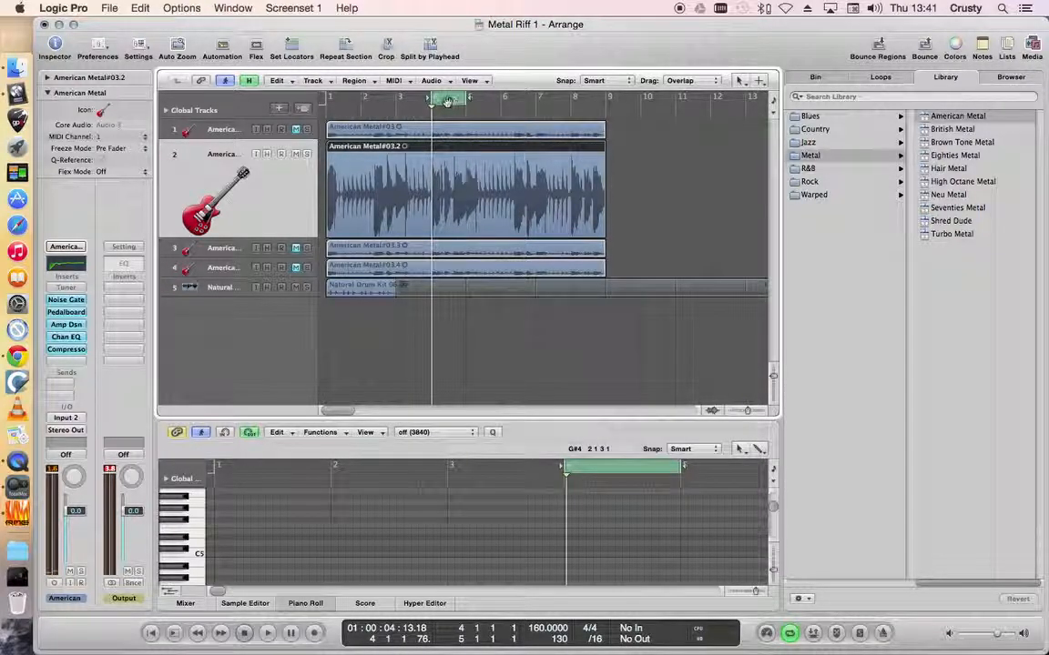
- Audition the cycle range shifted to 5 4 1 1 through 6 4 1 1, and move it back to bars 4 to 5
drag(448, 99, 507, 99)
click(243, 633)
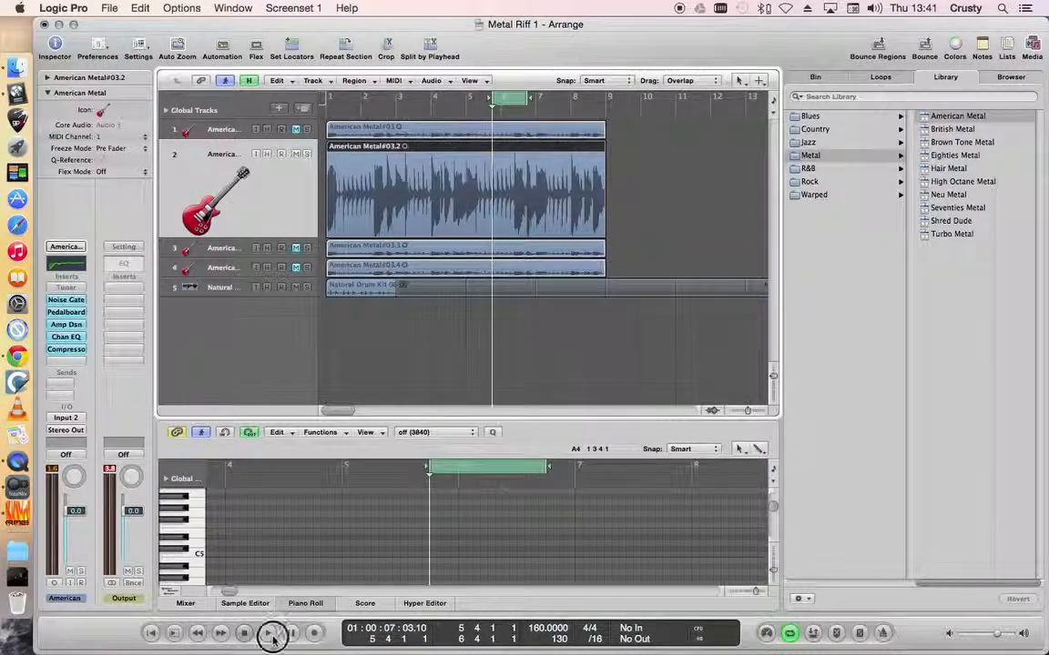
click(266, 633)
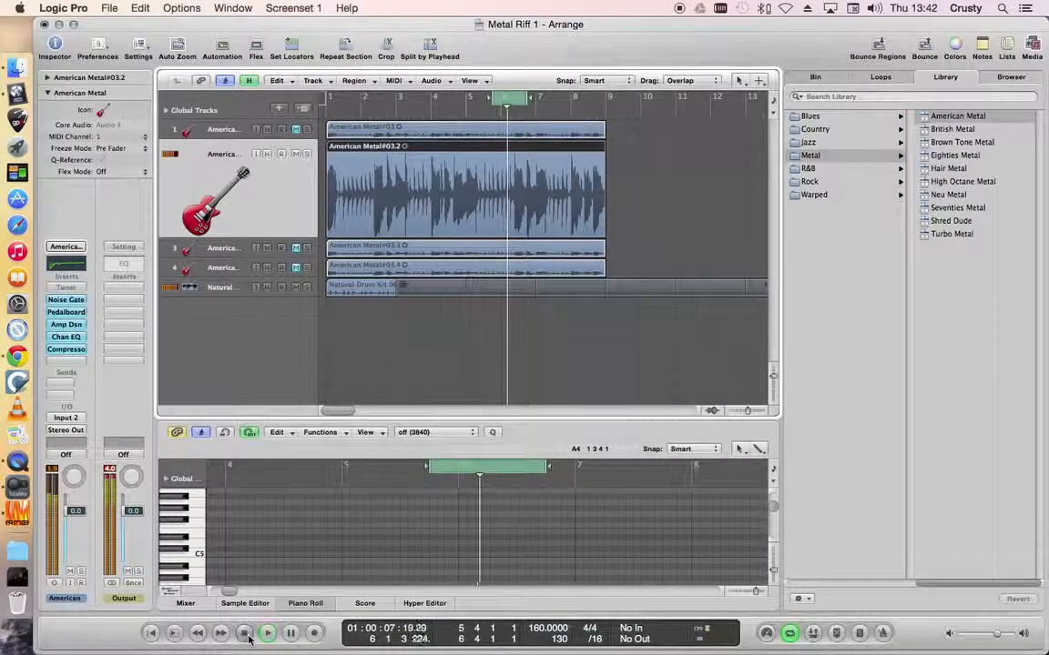
drag(511, 99, 467, 98)
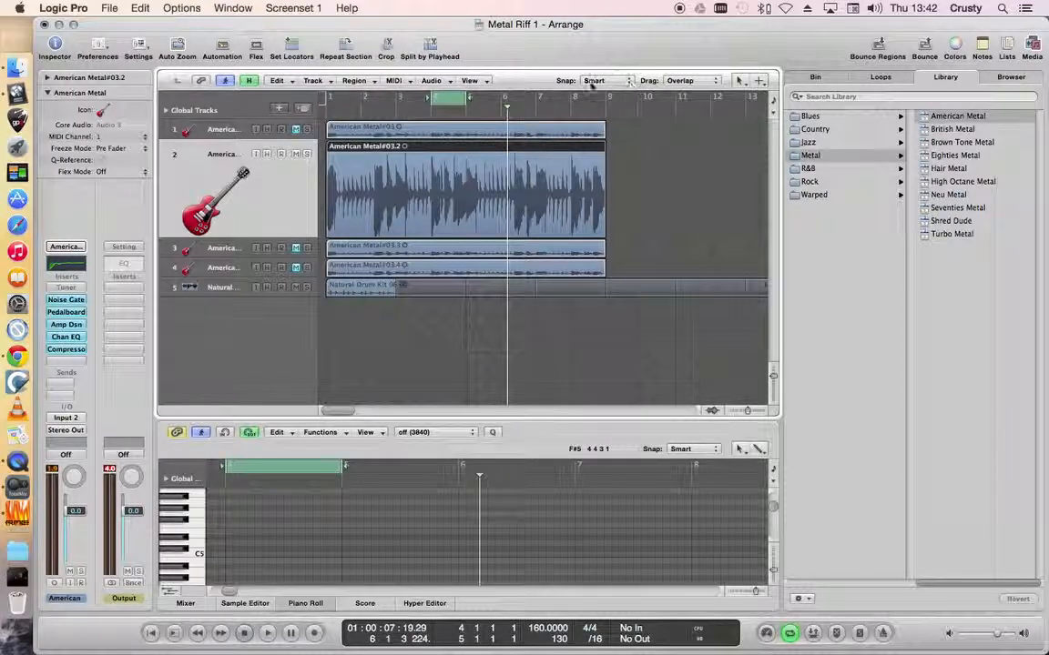
drag(452, 100, 455, 102)
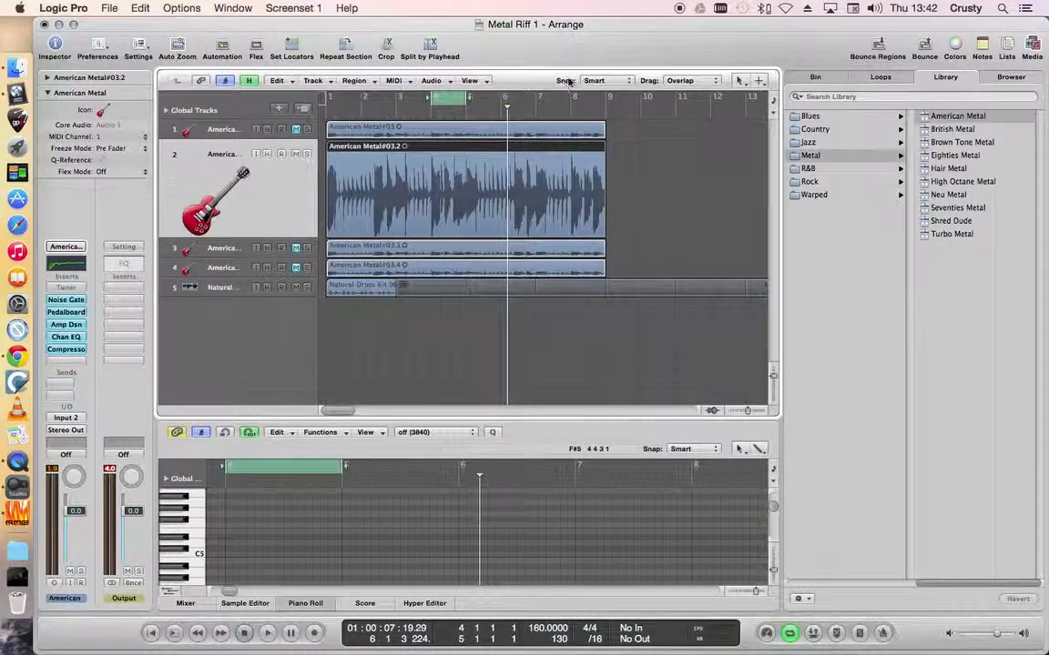
- Try moving the cycle range with the arrangement's snap set to Bar and with it set to Beat
click(628, 81)
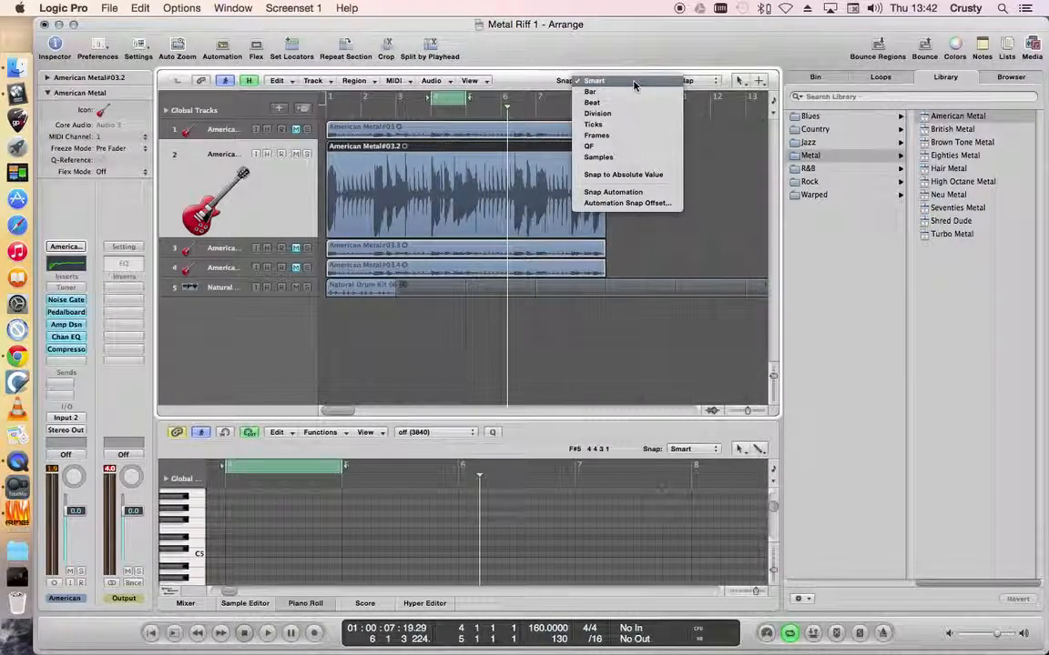
click(601, 92)
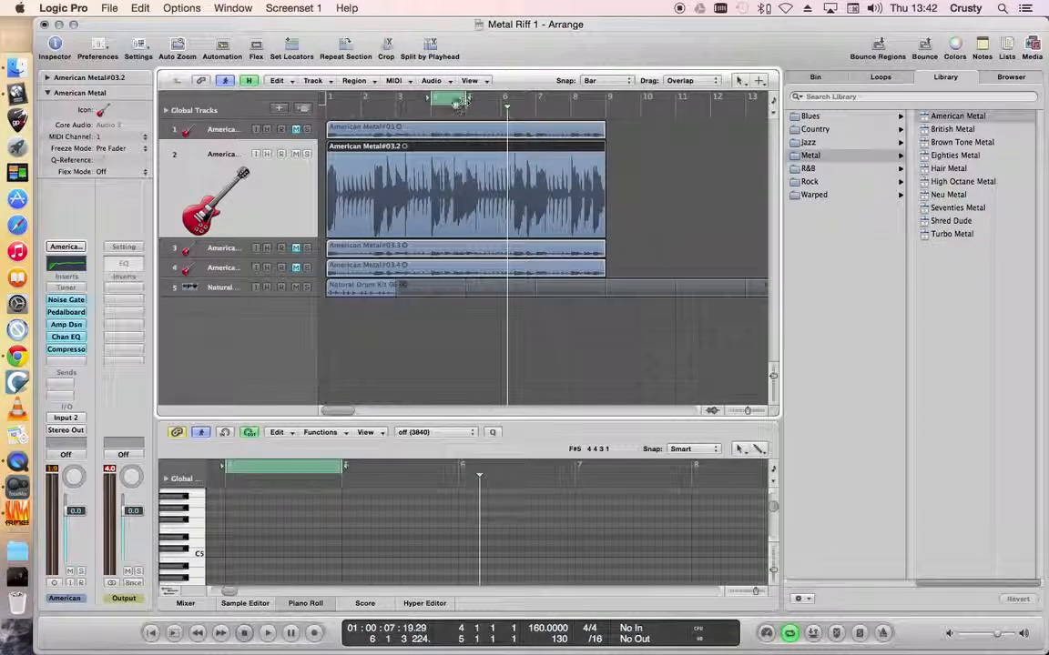
mouse_move(447, 100)
mouse_down()
mouse_move(386, 102)
mouse_move(442, 107)
mouse_up()
click(630, 82)
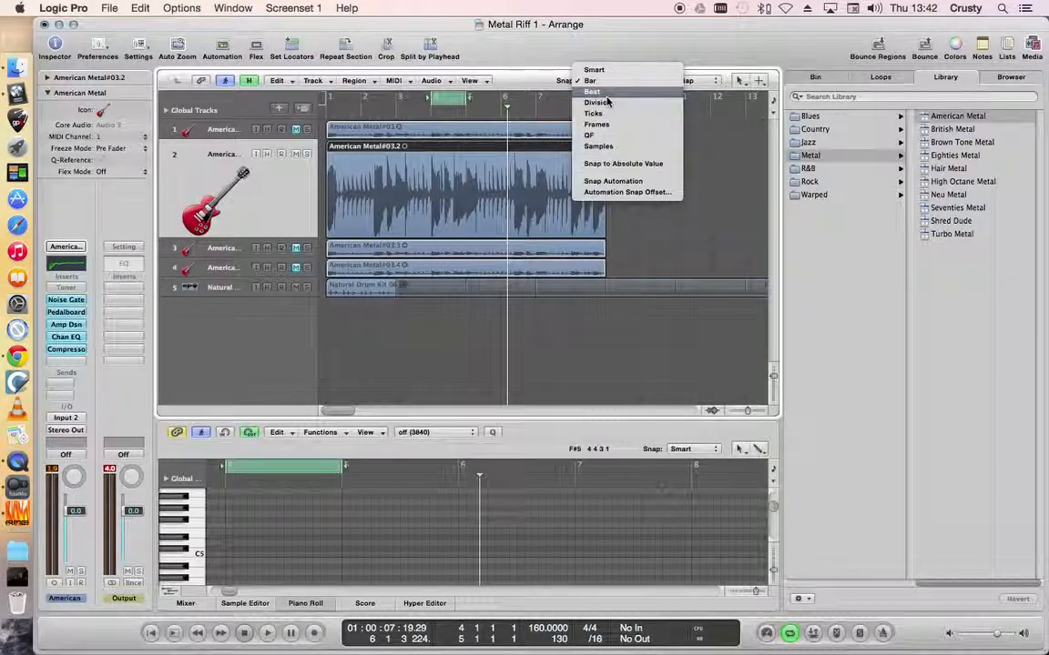
click(600, 93)
mouse_move(439, 97)
mouse_down()
mouse_move(411, 97)
mouse_move(448, 103)
mouse_up()
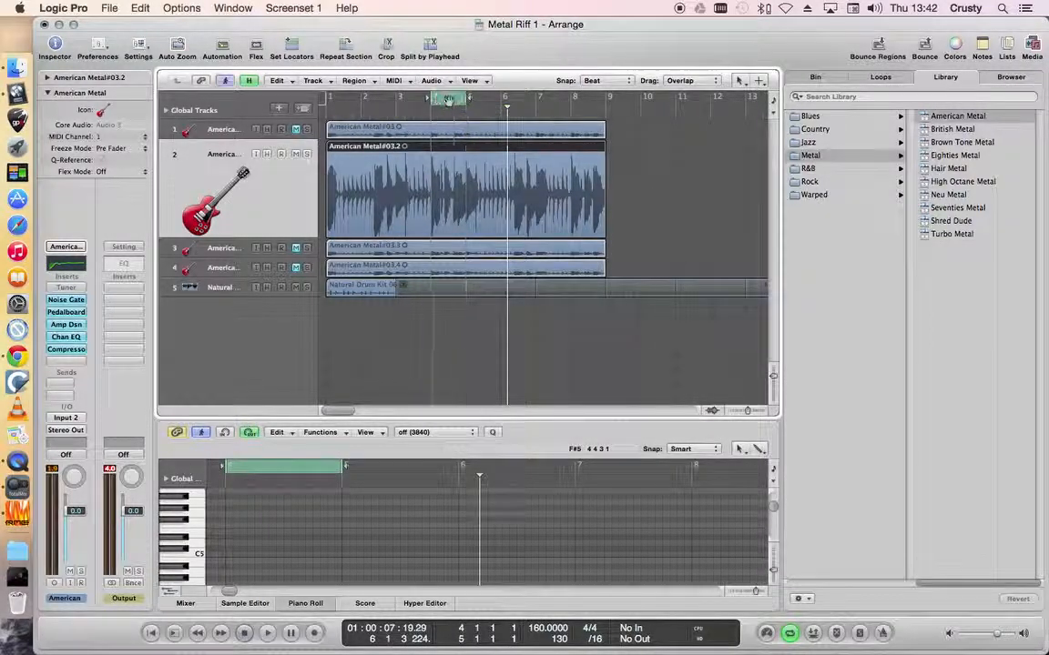
- Shift the cycle range to 4 1 3 1 through 5 1 3 1 with Ticks snapping, and set the snap to Beat
click(629, 82)
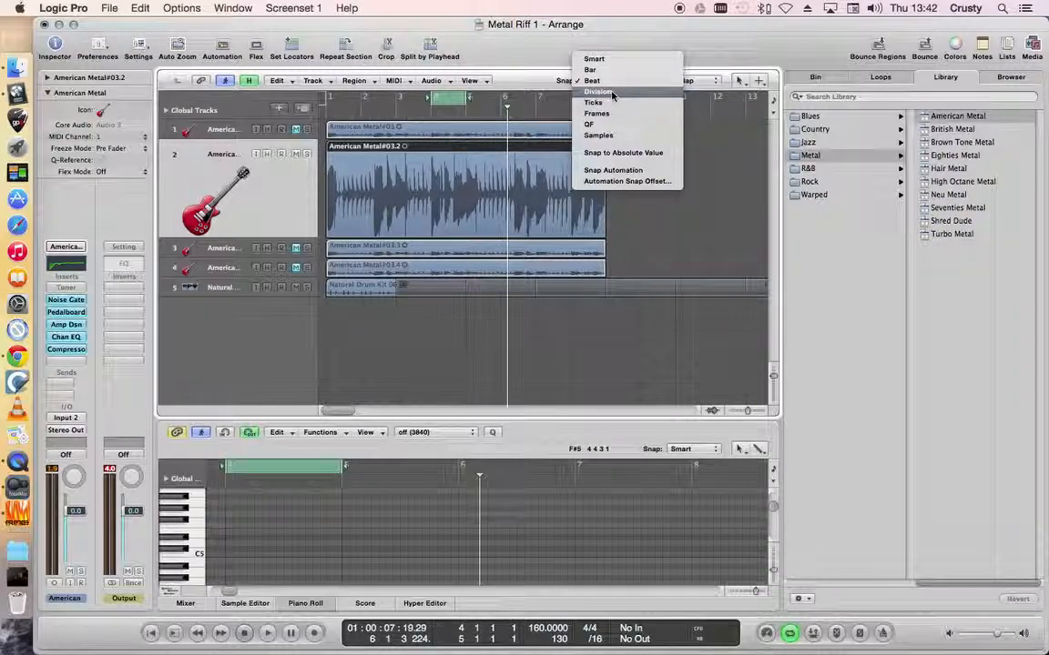
click(608, 106)
drag(451, 99, 448, 101)
click(623, 82)
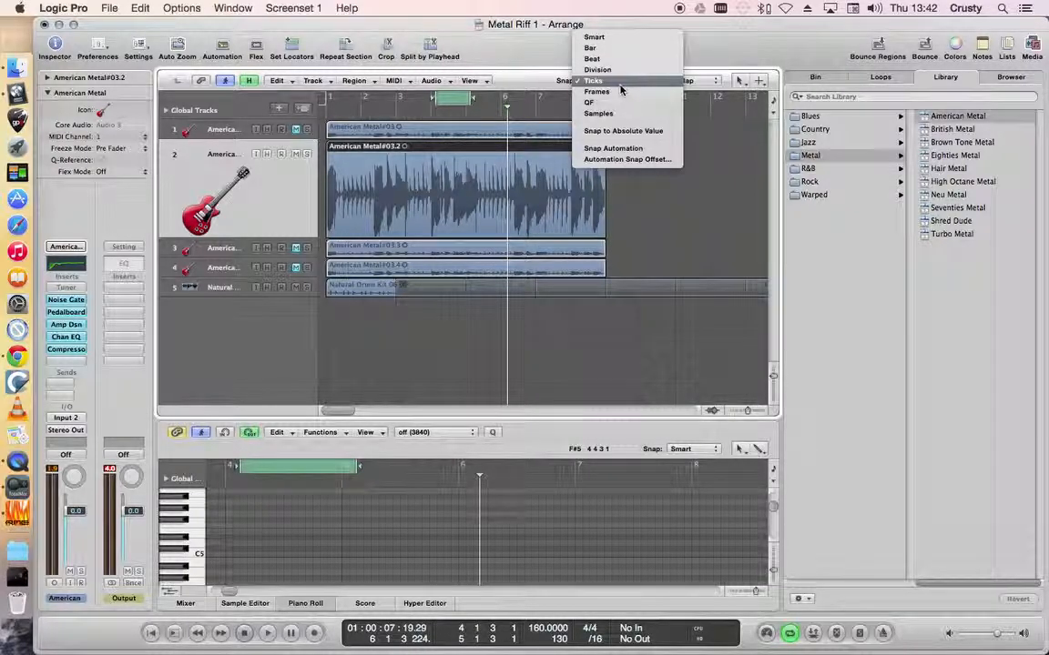
click(607, 59)
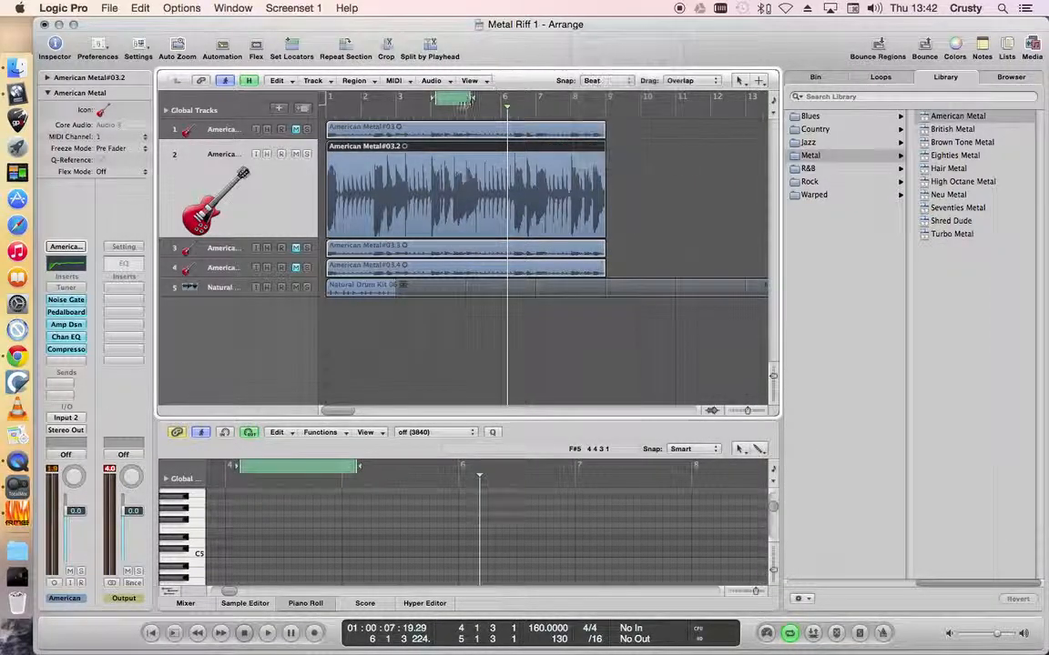
mouse_move(457, 100)
mouse_down()
mouse_move(445, 99)
mouse_move(458, 101)
mouse_up()
- Set the arrangement's snap to Smart and realign the cycle range to bars 4 to 5
click(615, 80)
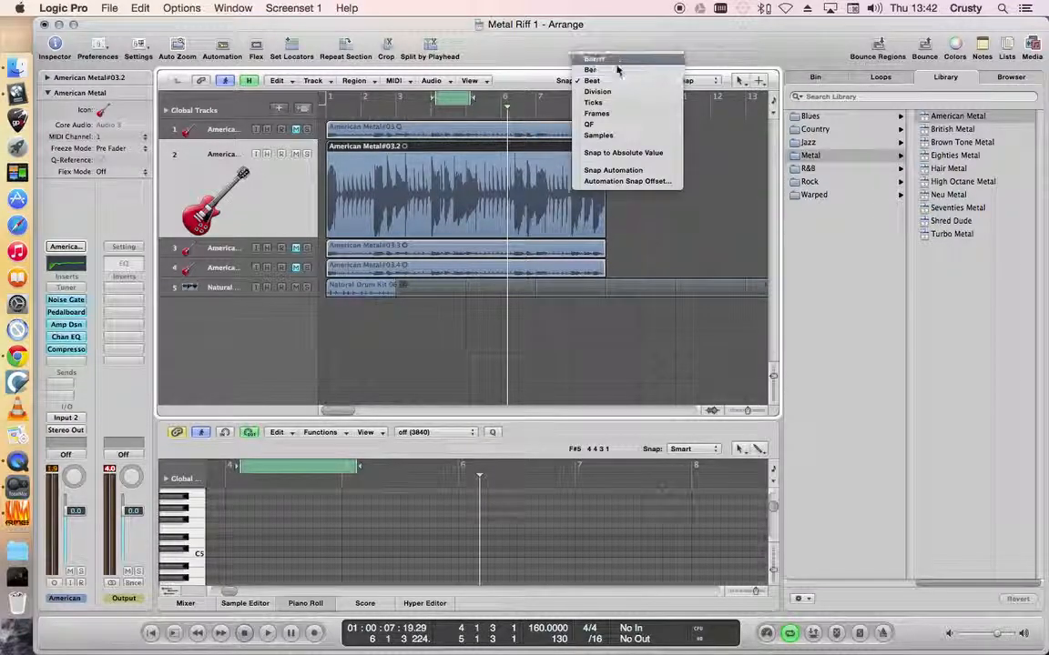
click(609, 62)
mouse_move(459, 98)
mouse_down()
mouse_move(447, 98)
mouse_move(469, 99)
mouse_move(434, 98)
mouse_move(466, 99)
mouse_up()
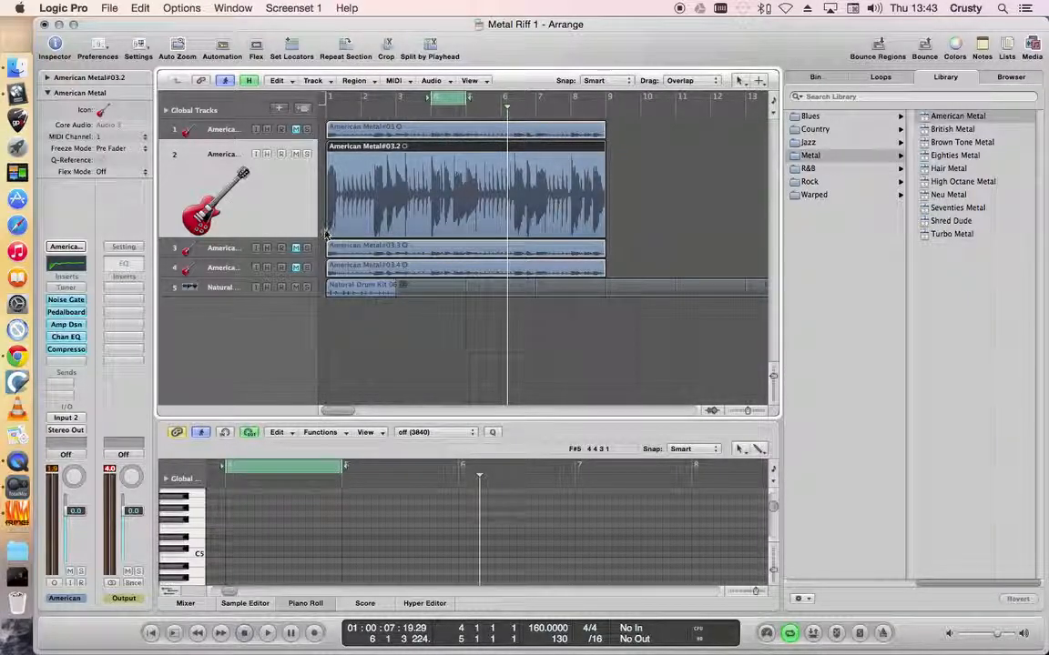
- Trim the region on guitar track 2 to start at bar 4 and end at bar 5, and play the loop
drag(332, 230, 431, 225)
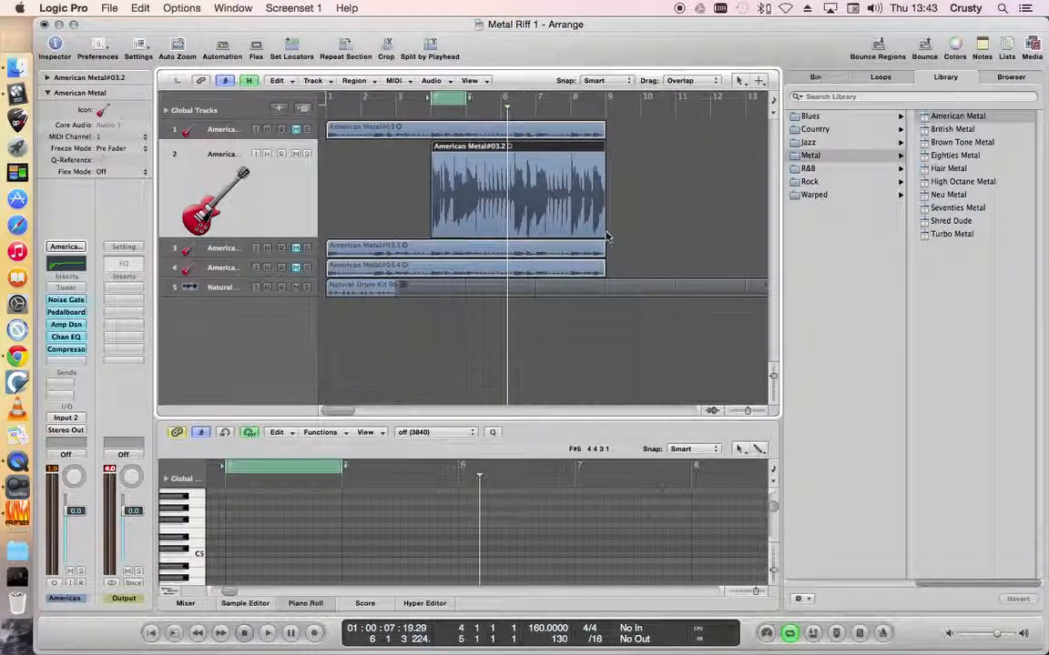
drag(604, 233, 468, 235)
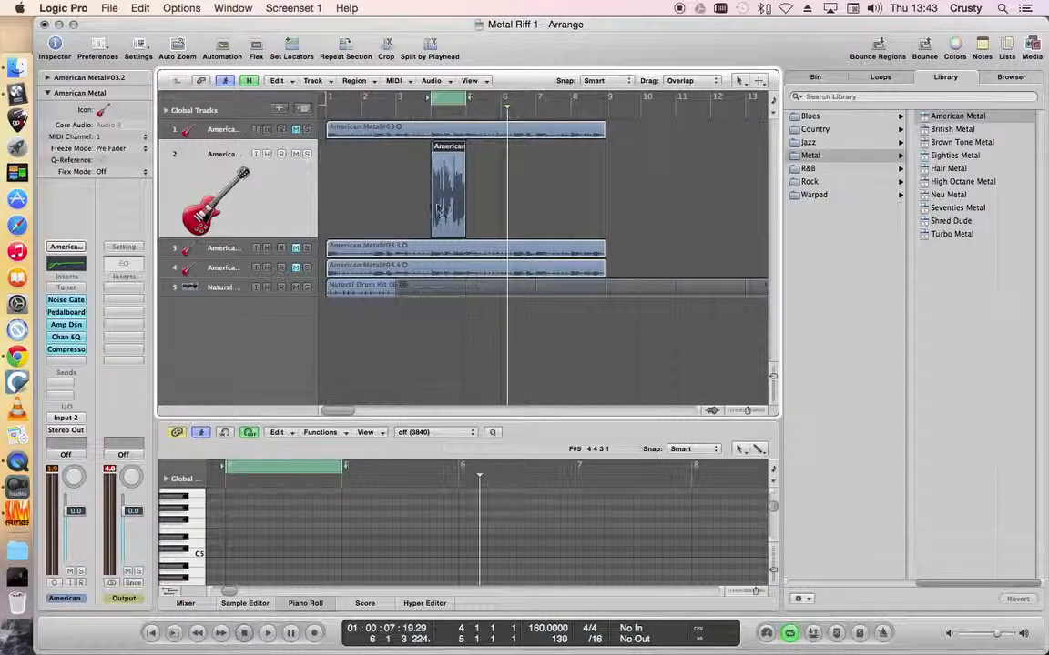
click(266, 633)
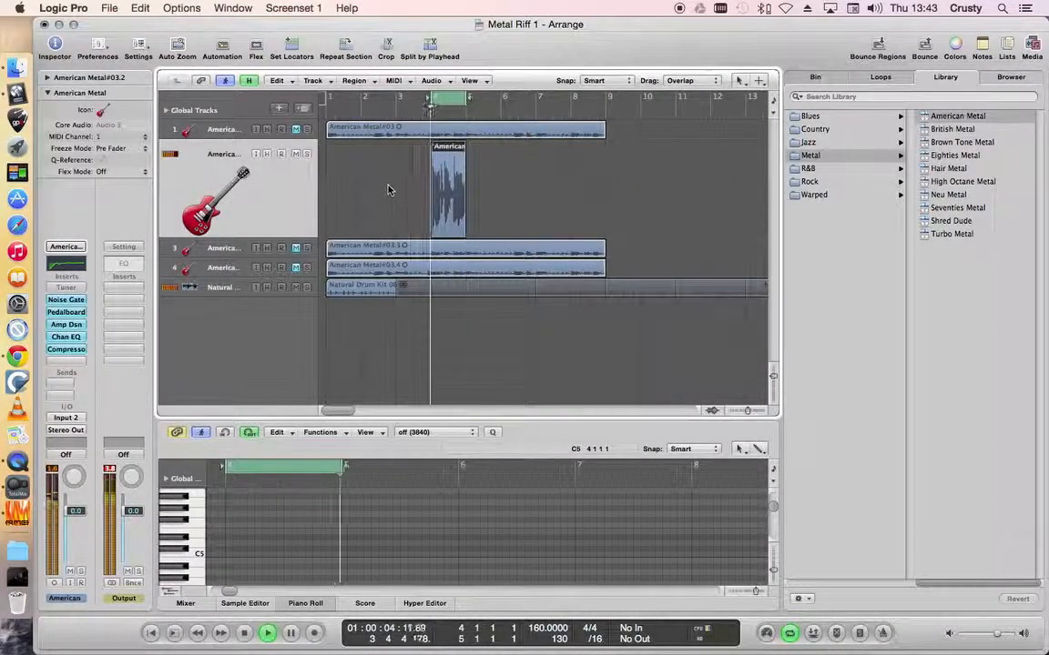
click(243, 631)
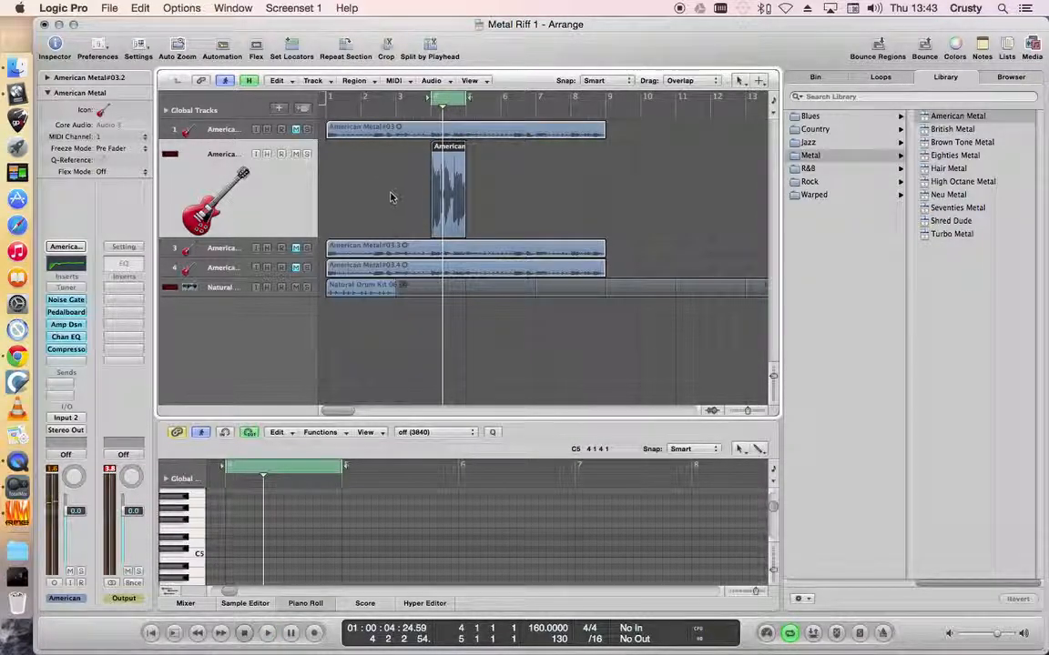
- Magnify the trimmed region on guitar track 2 with the Zoom Tool so its waveform nearly spans the arrangement
key(Escape)
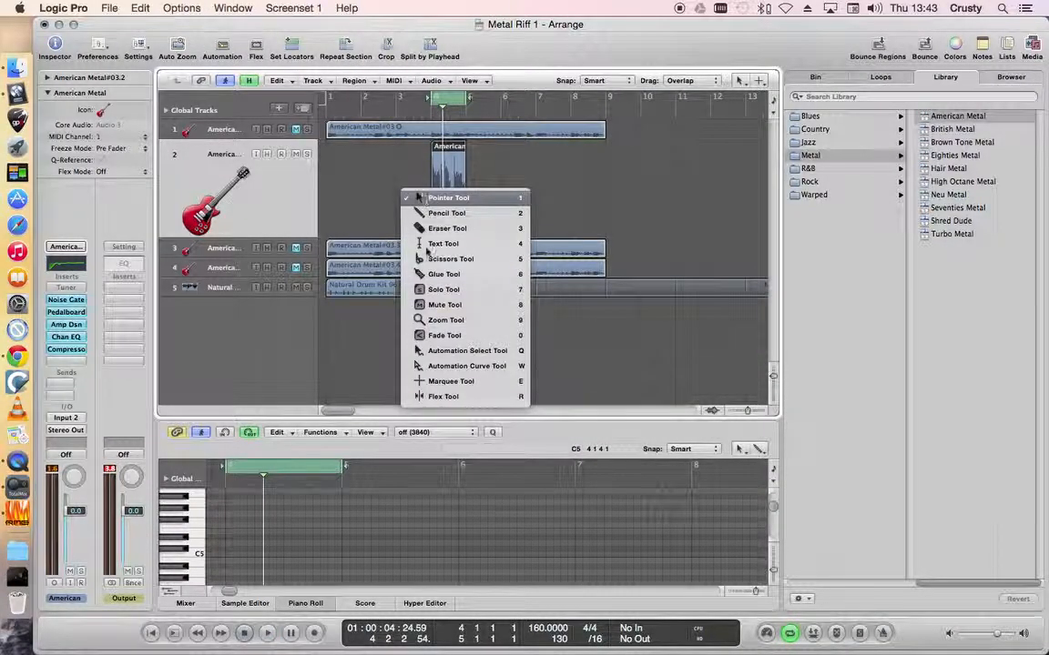
click(435, 320)
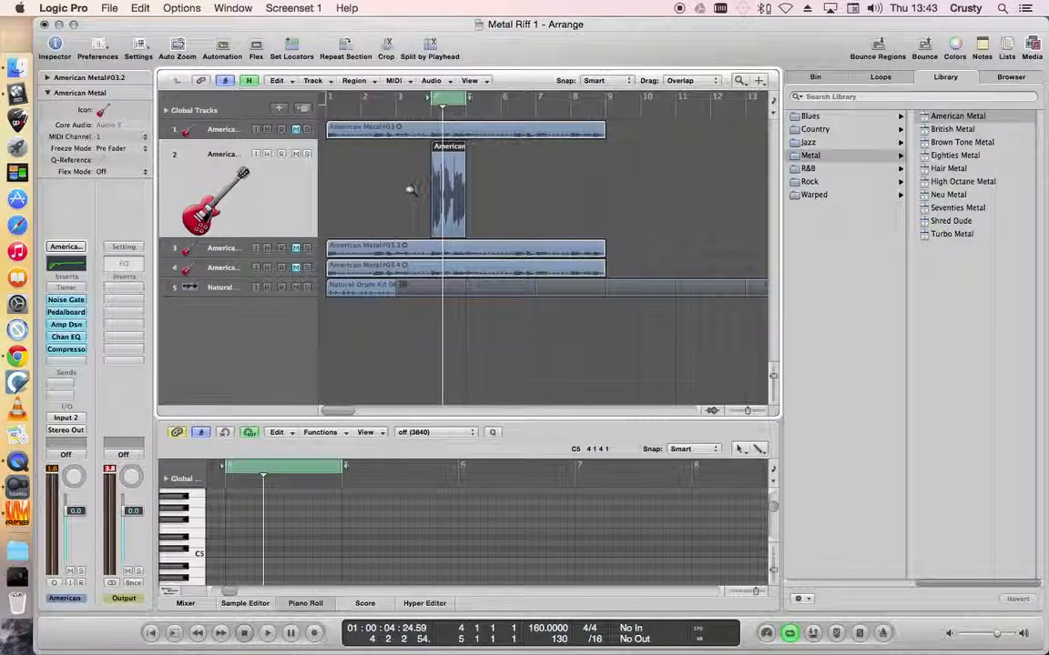
drag(490, 196, 492, 197)
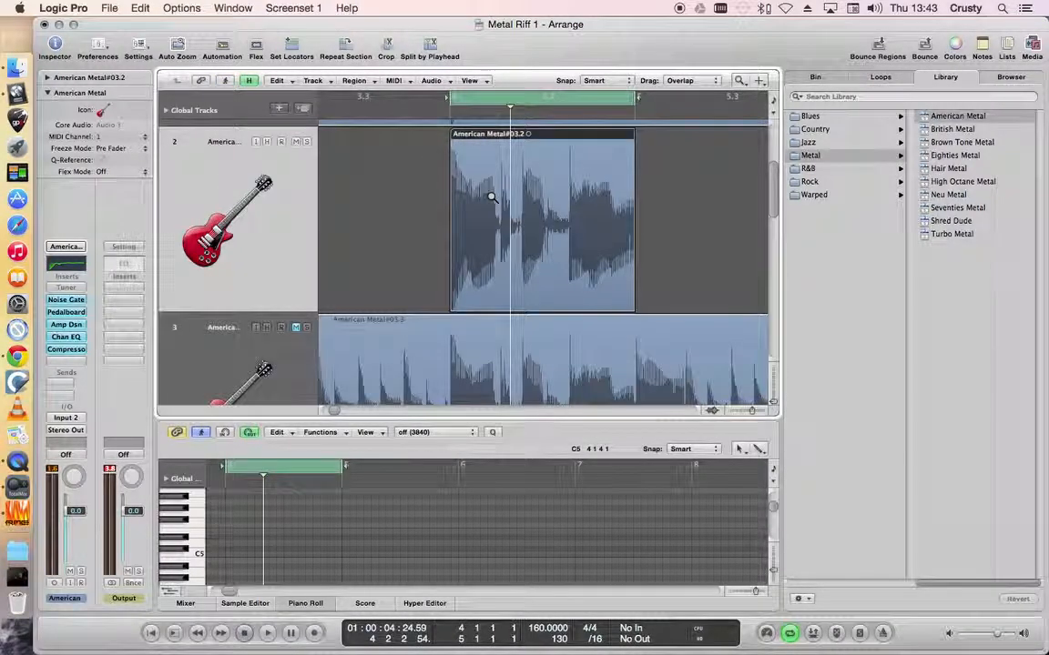
drag(426, 239, 661, 242)
click(556, 226)
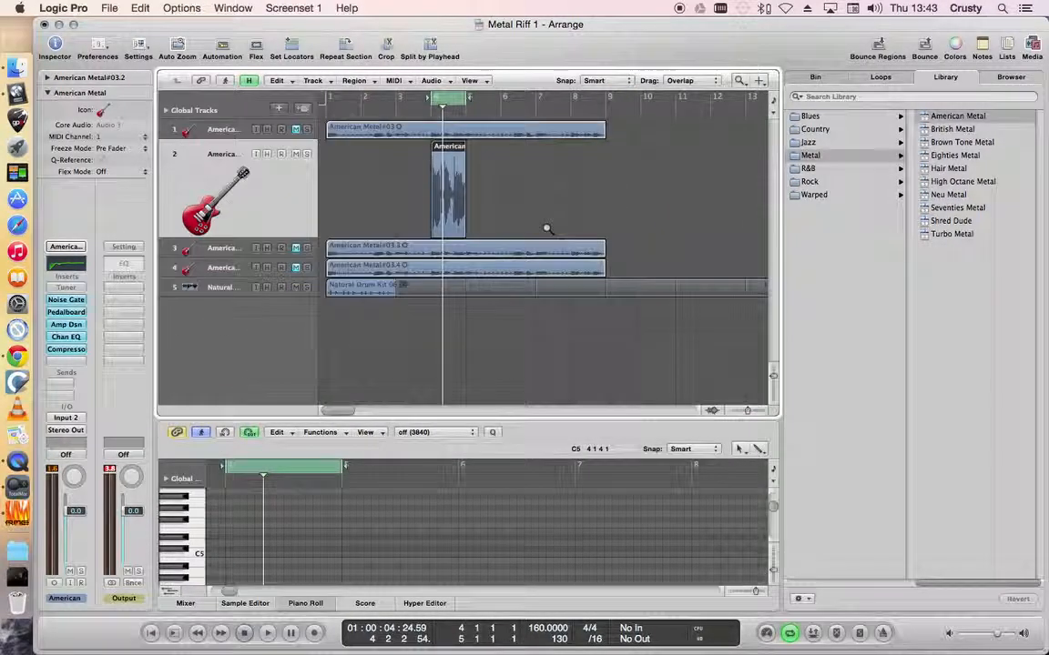
drag(423, 194, 486, 200)
drag(380, 213, 677, 238)
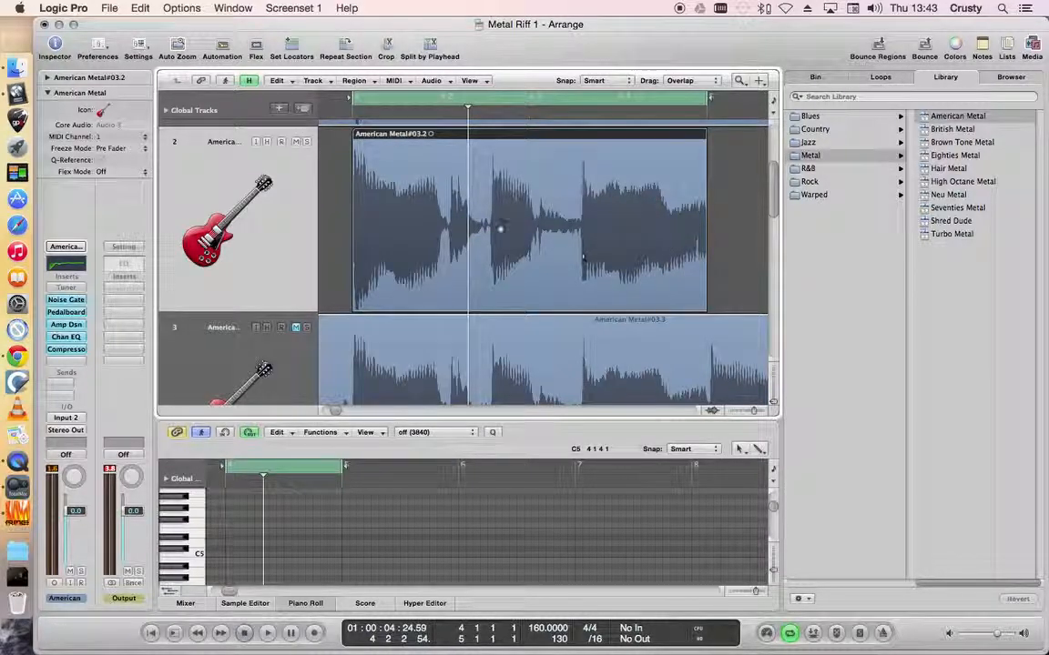
- Add a fade-out across the entire region on guitar track 2 with the Fade Tool and bend its curve downward
click(244, 635)
key(Escape)
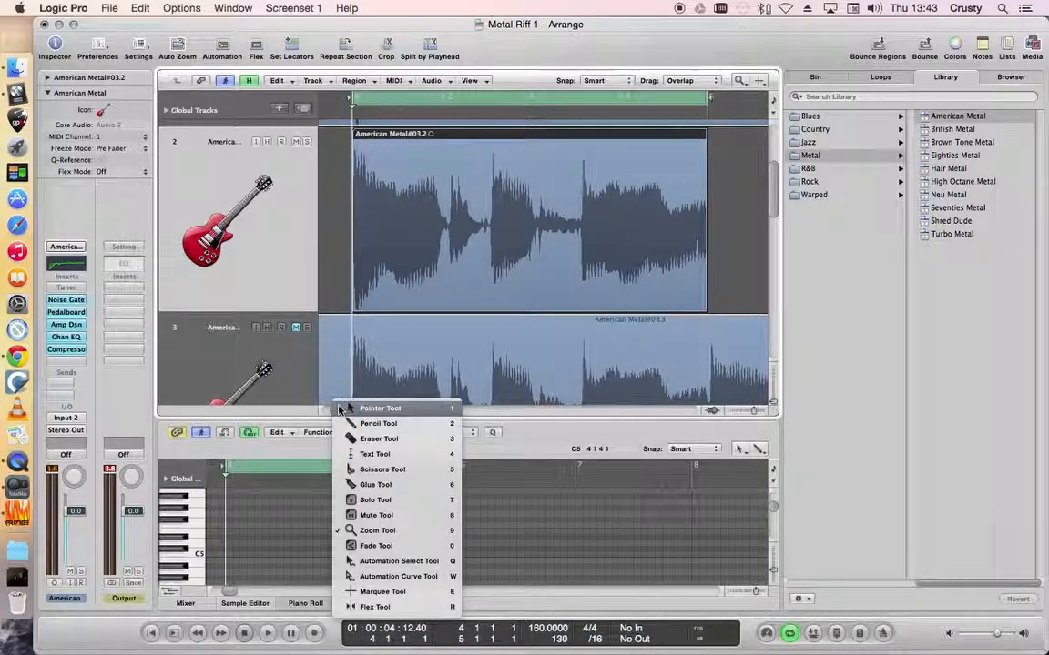
click(378, 546)
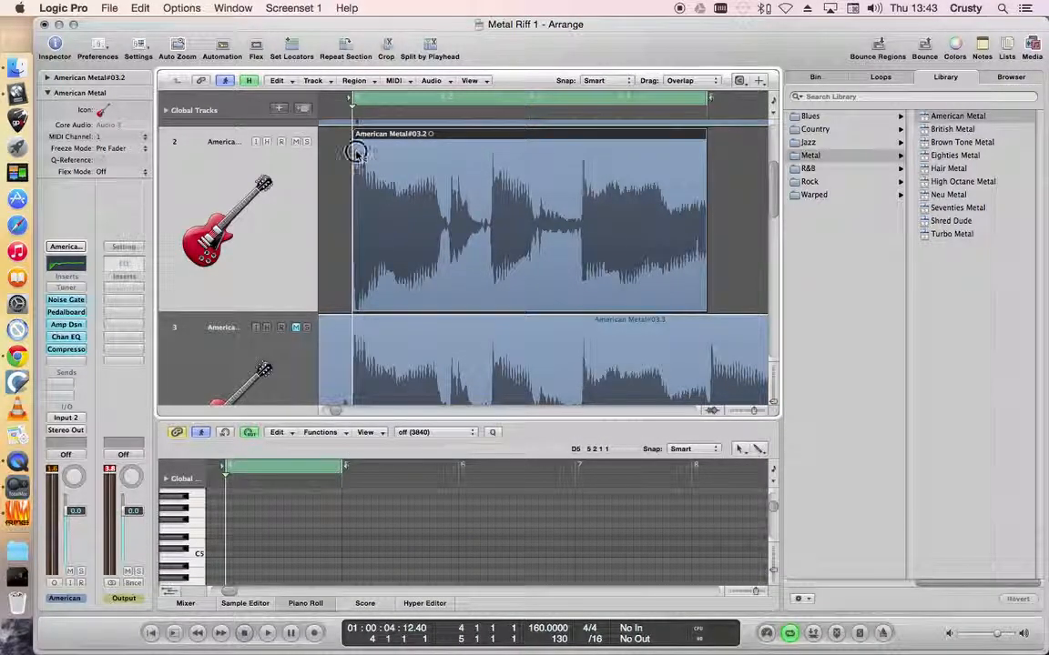
drag(449, 189, 704, 233)
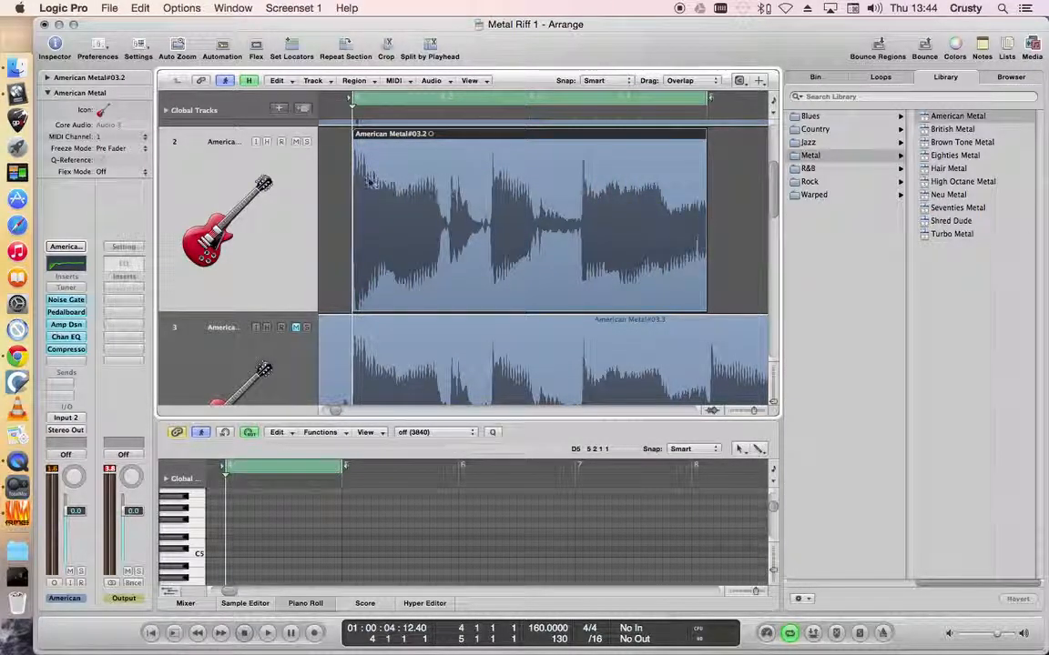
drag(359, 169, 712, 227)
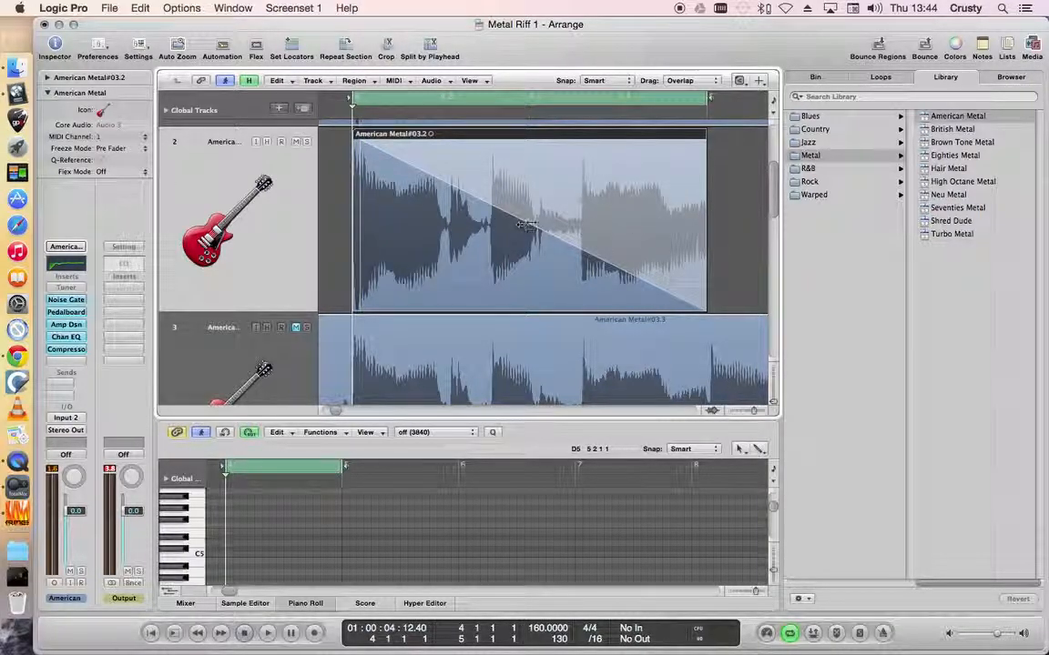
drag(535, 228, 515, 250)
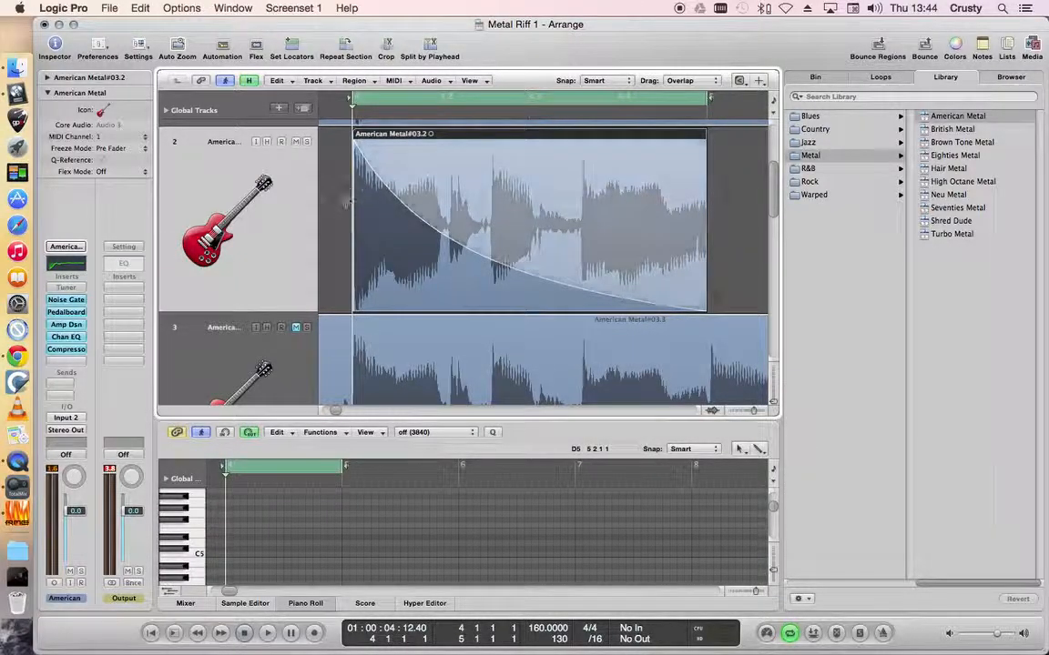
- Change the fade on guitar track 2's region to the Slow Down type and play the loop
right_click(474, 181)
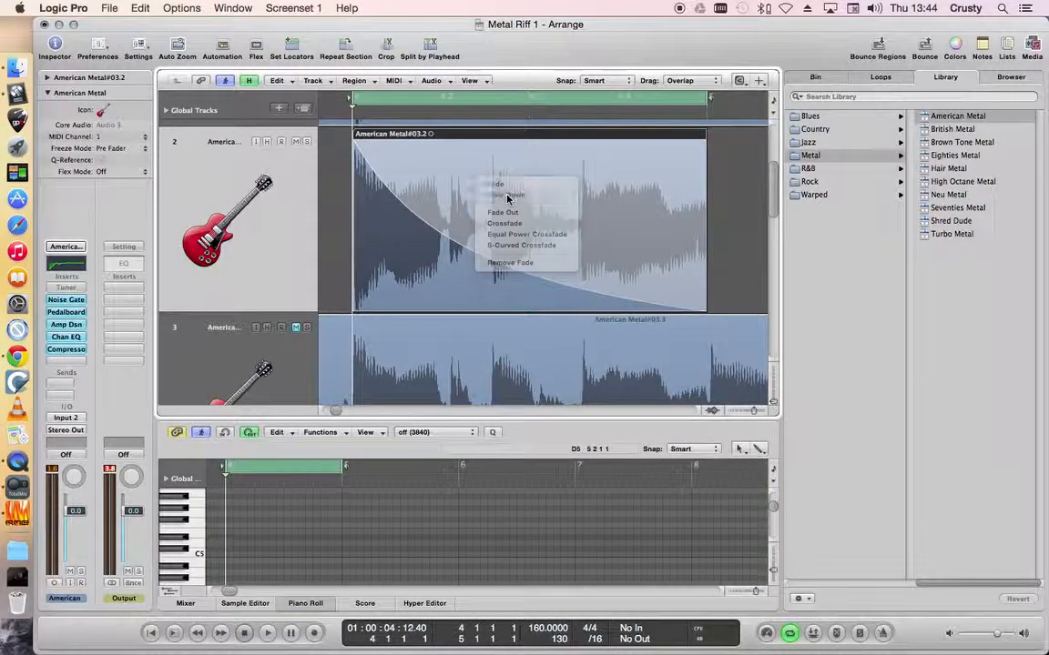
click(505, 194)
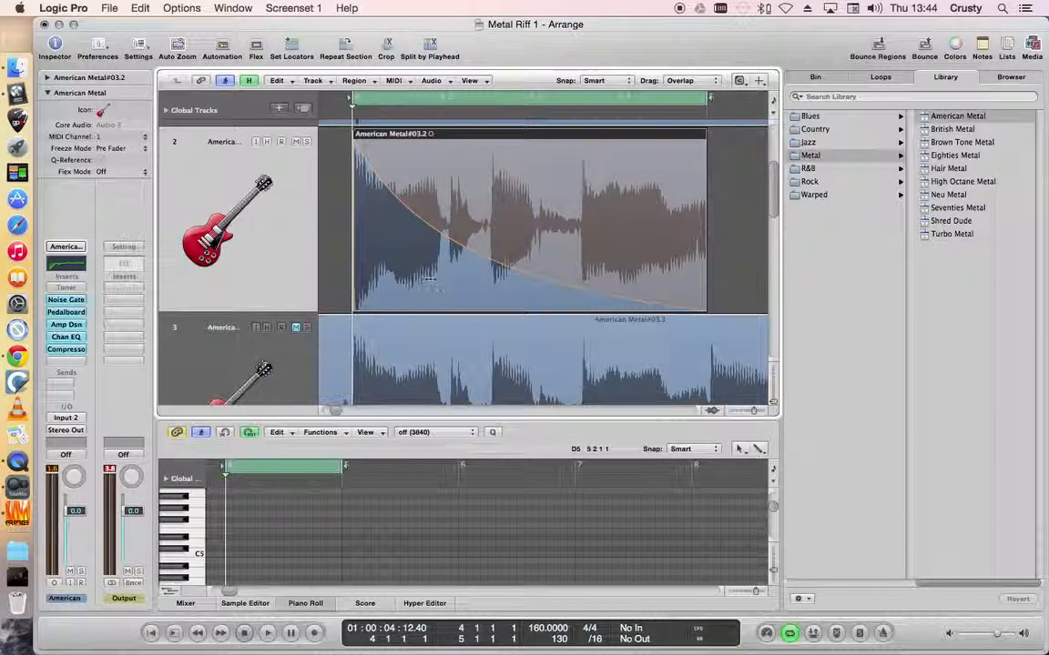
click(244, 632)
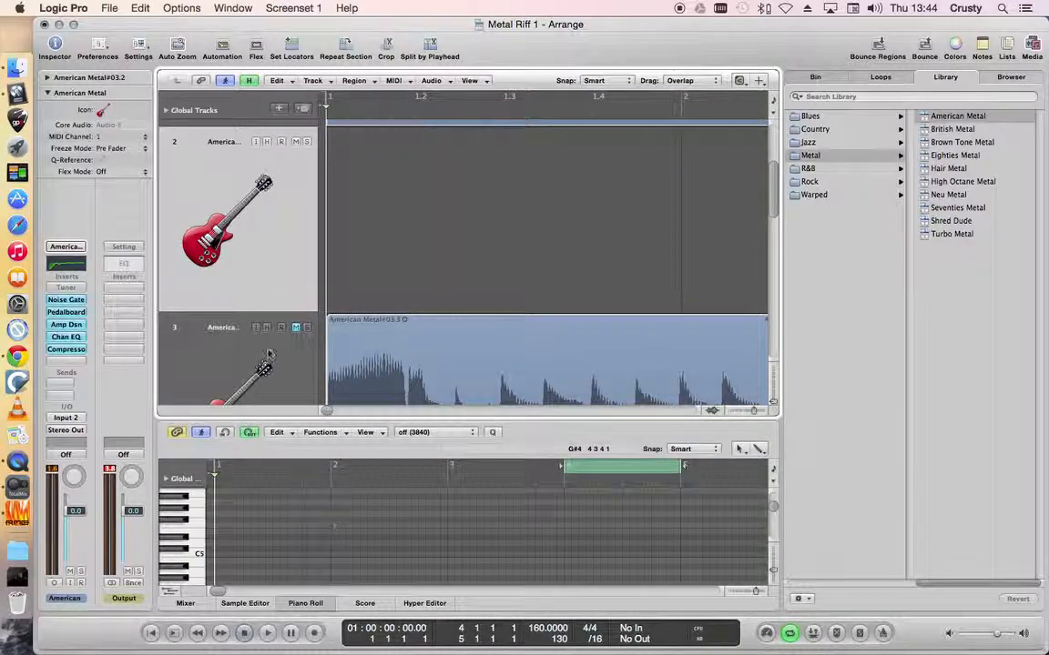
key(Escape)
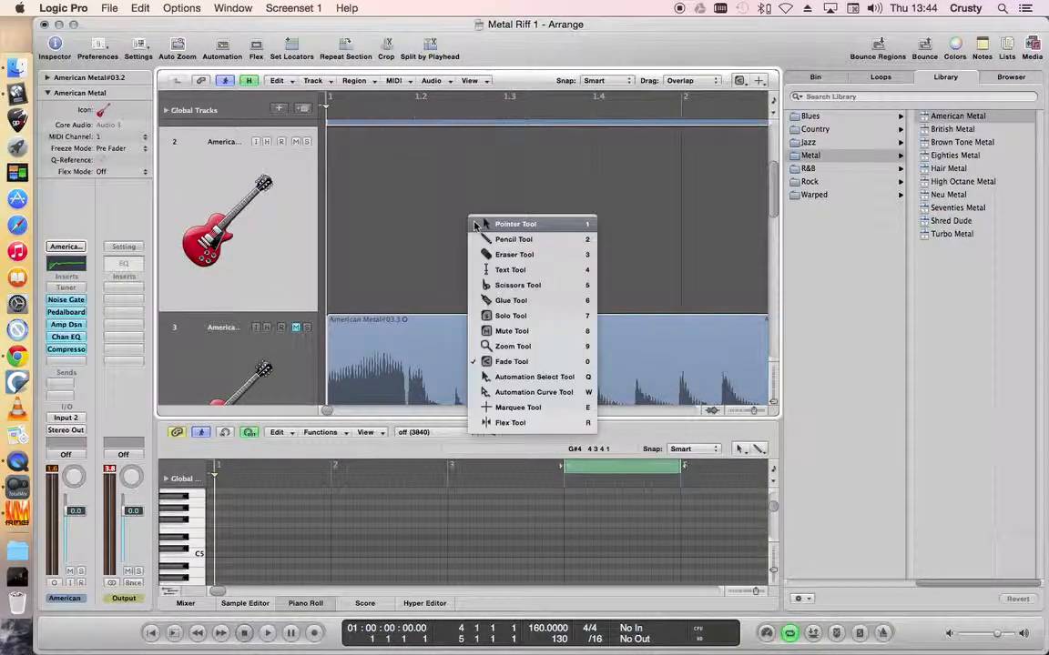
click(513, 347)
click(480, 204)
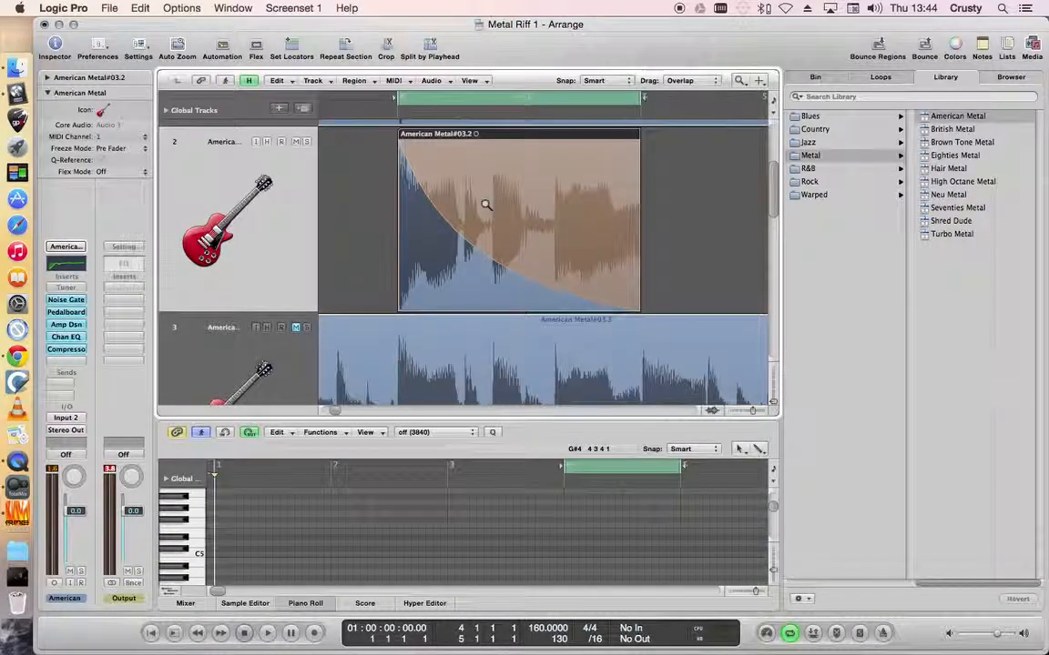
click(480, 232)
click(268, 634)
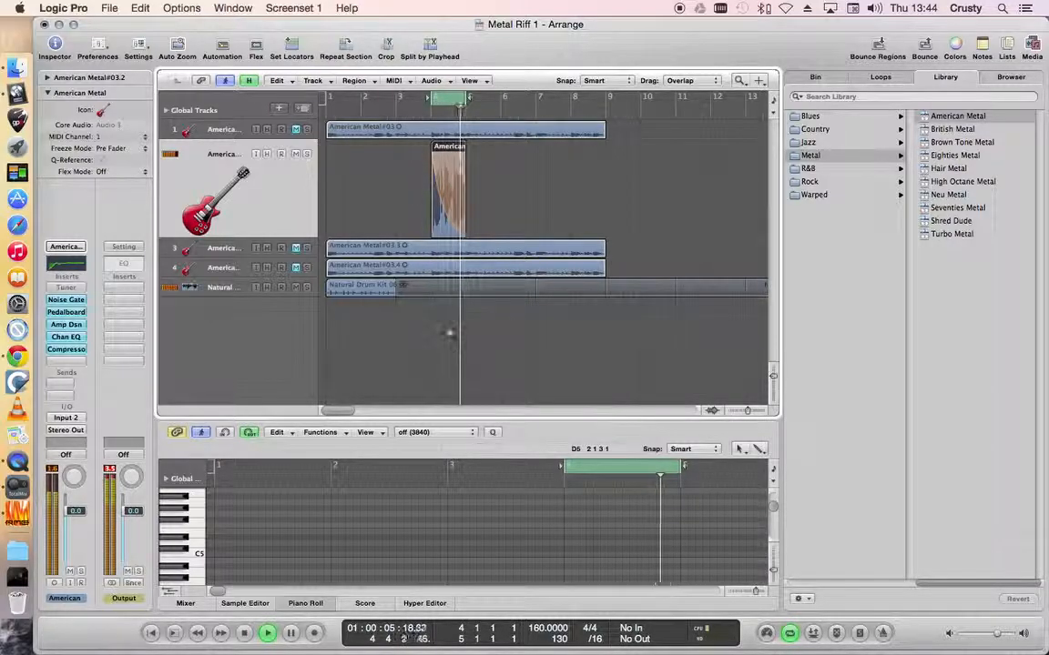
click(244, 637)
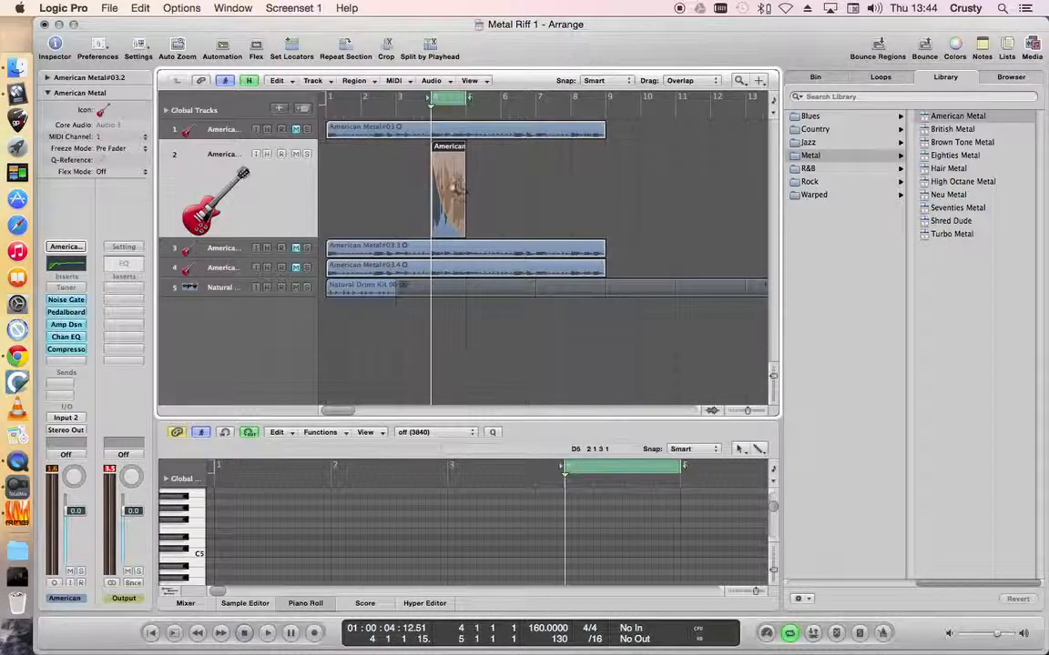
- Mute guitar track 2 and unmute guitar track 3, moving the cycle range to bars 5 to 6 for playback
click(295, 154)
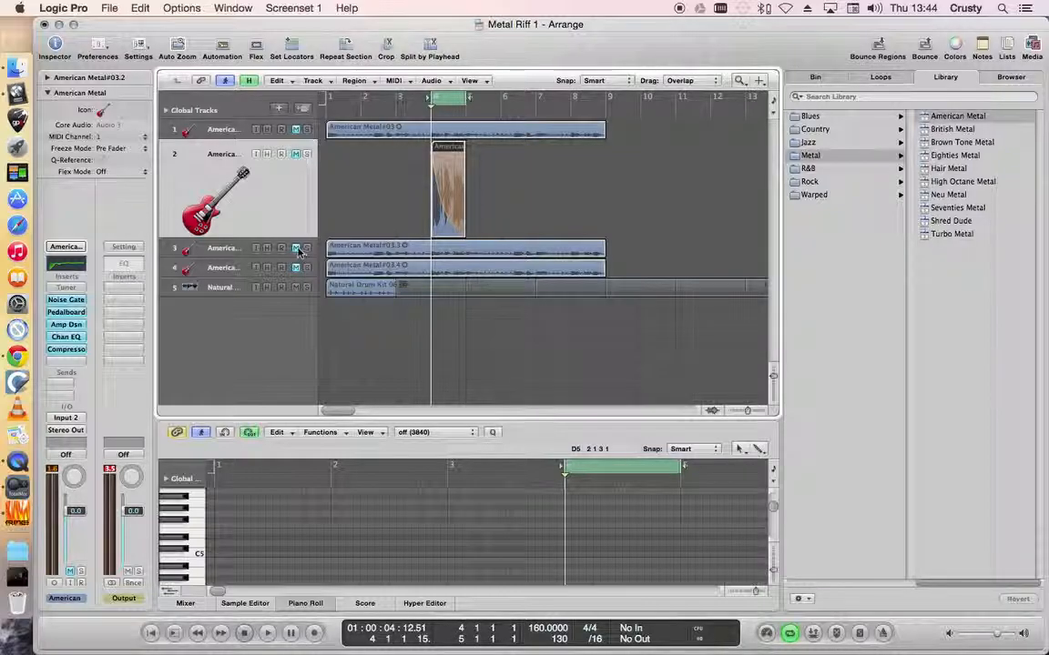
click(234, 251)
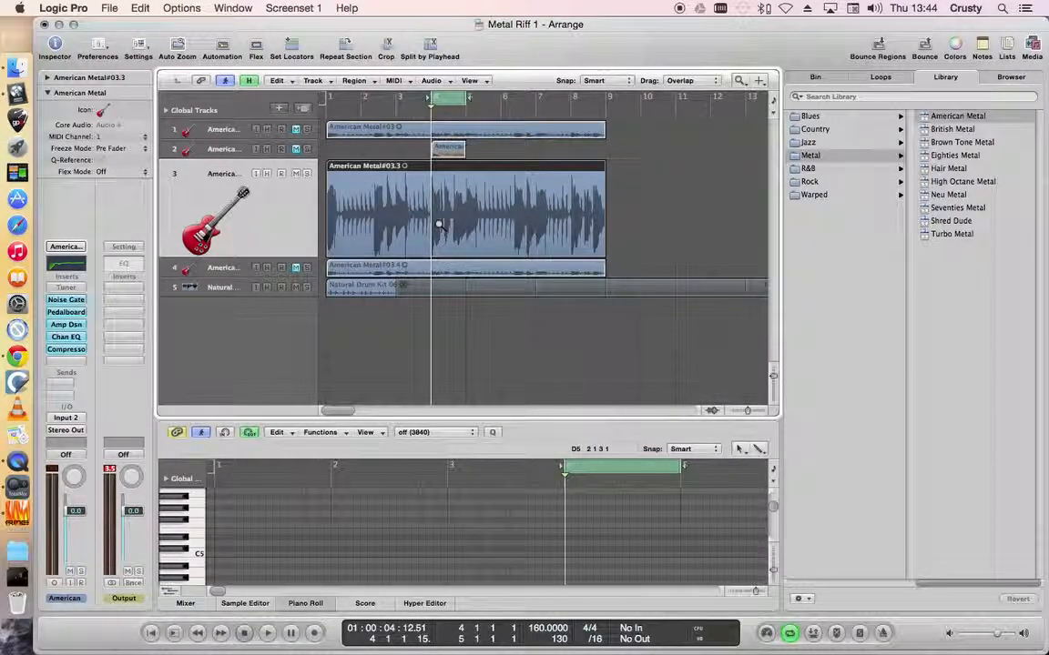
drag(447, 100, 483, 96)
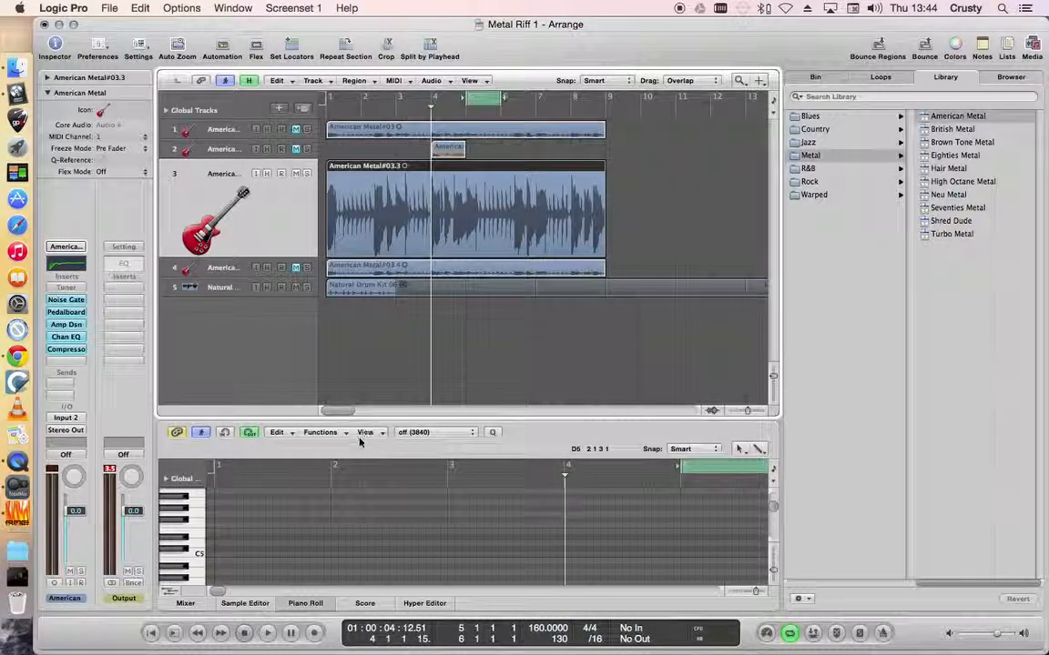
click(267, 633)
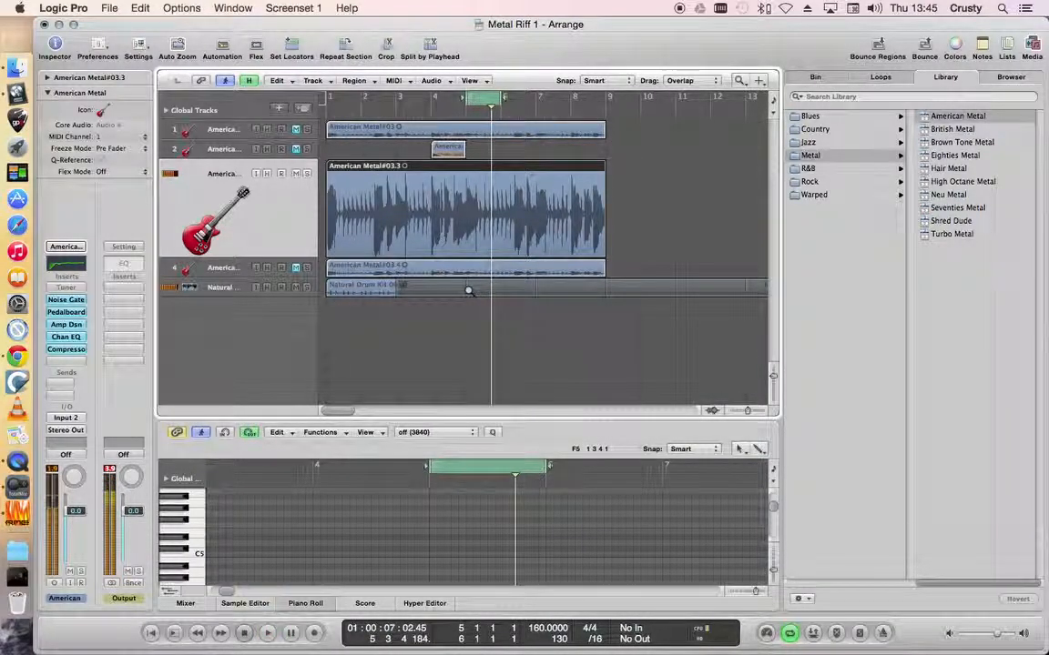
- Trim the region on guitar track 3 with the Pointer Tool to start at bar 5 and end at bar 6
key(Escape)
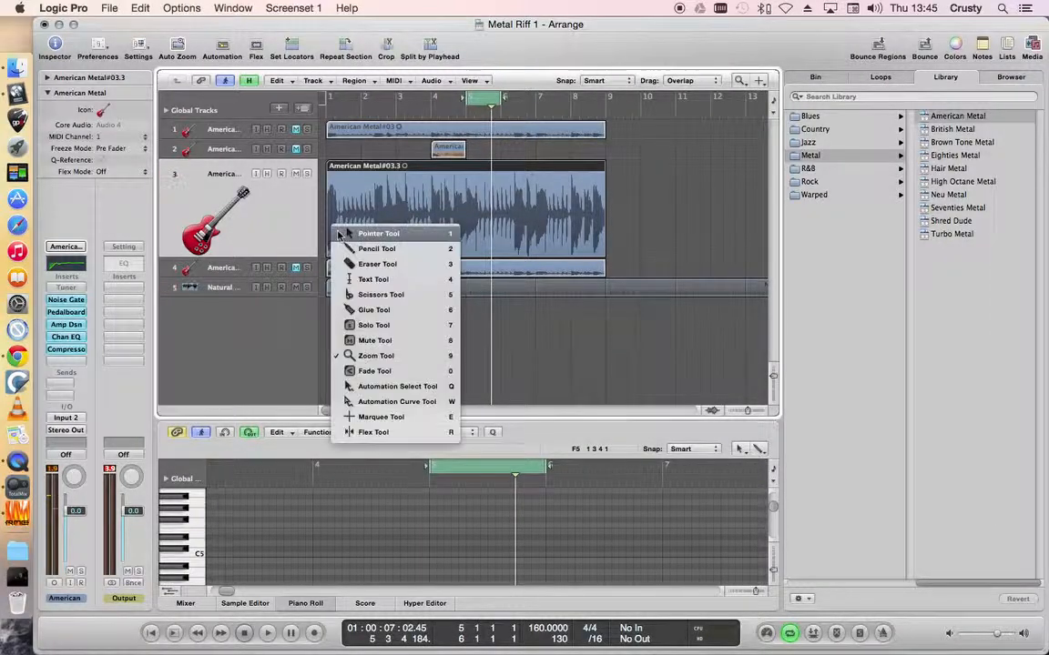
click(387, 235)
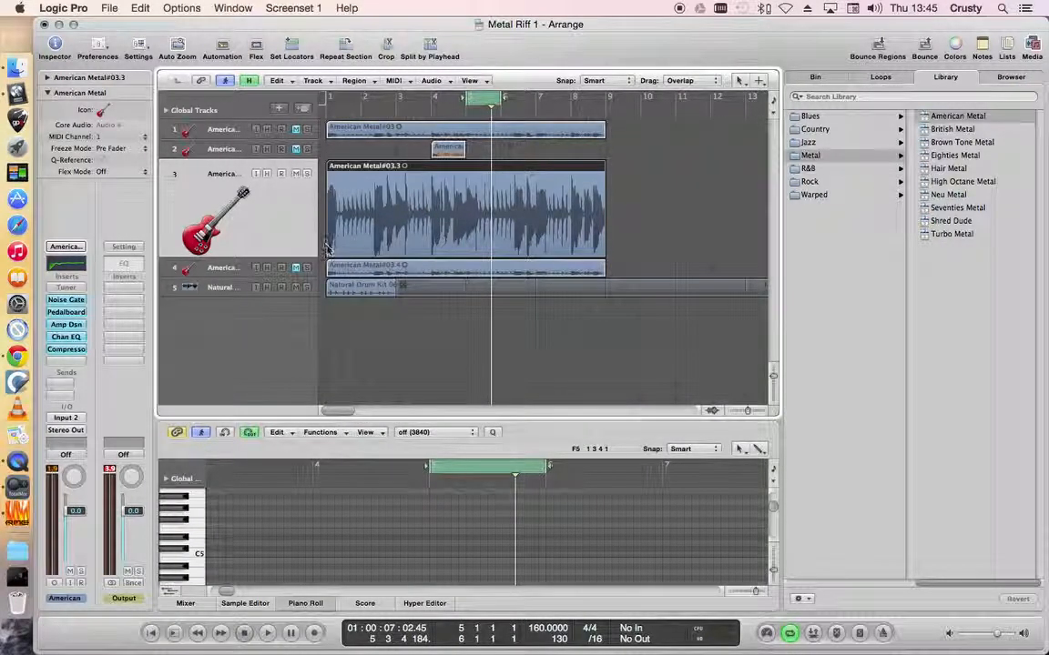
drag(329, 247, 466, 251)
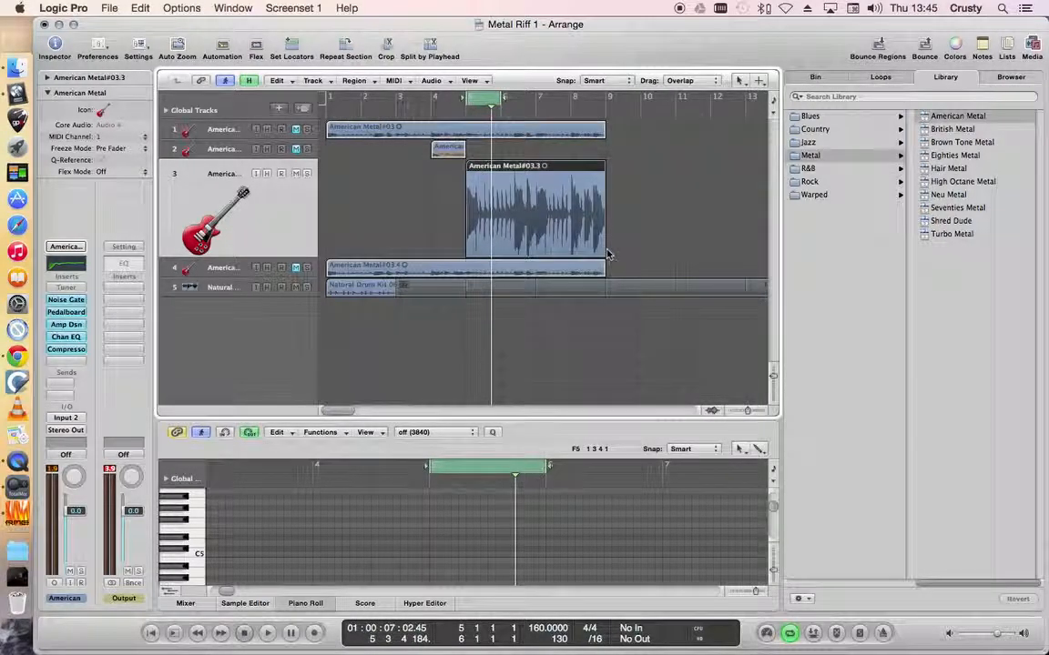
drag(603, 251, 501, 252)
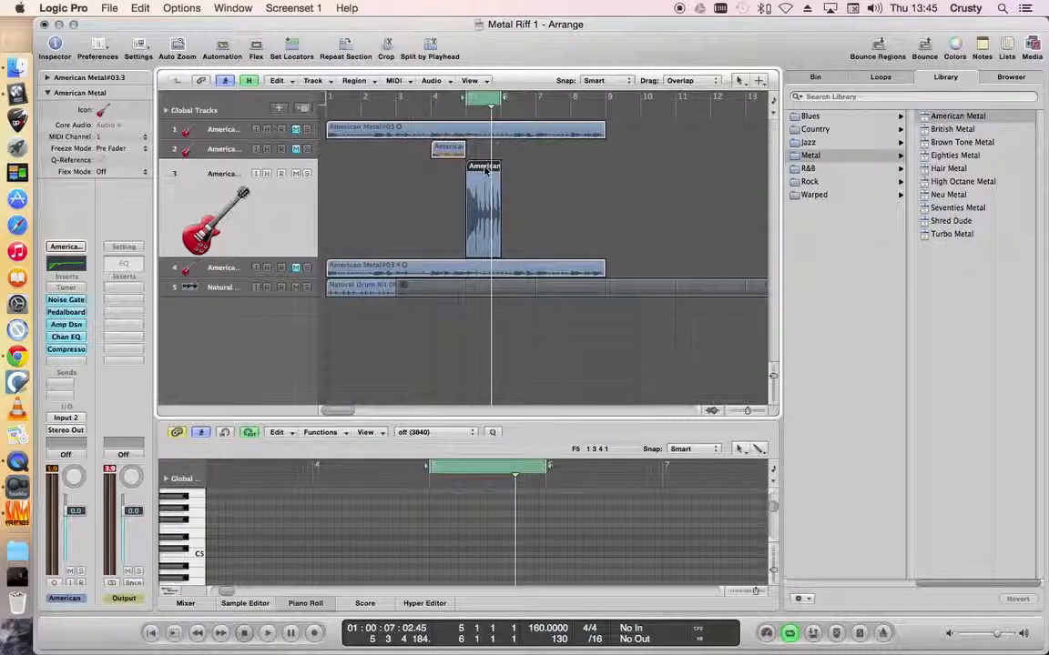
- Move guitar track 3's trimmed region to bar 4 and play it with the cycle range set to bars 4 to 5
drag(484, 169, 446, 173)
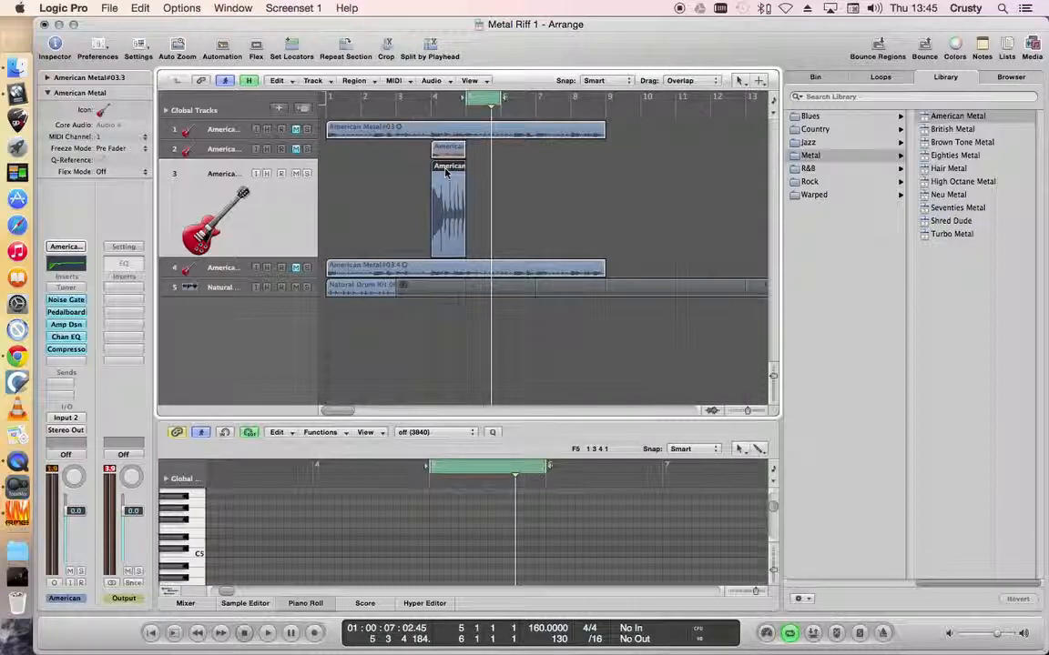
drag(489, 100, 450, 96)
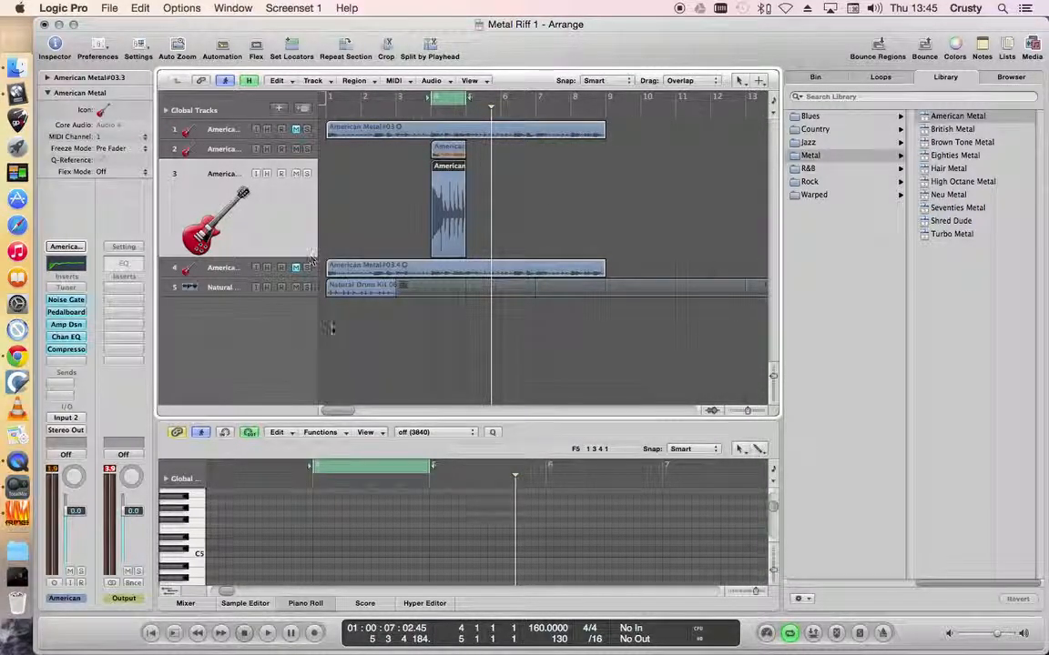
click(267, 634)
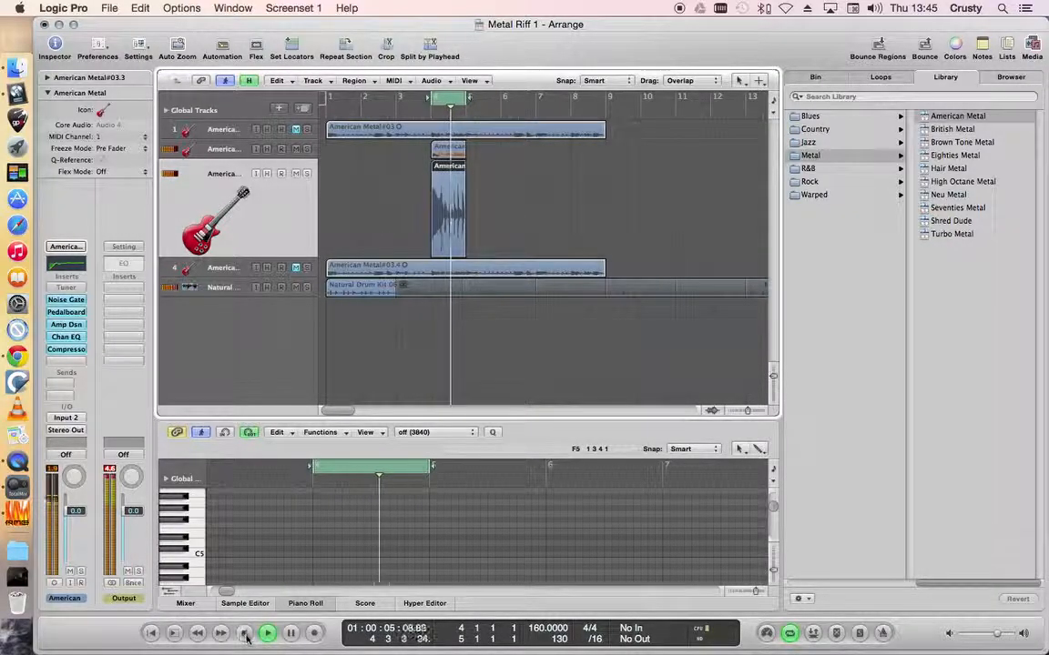
click(245, 635)
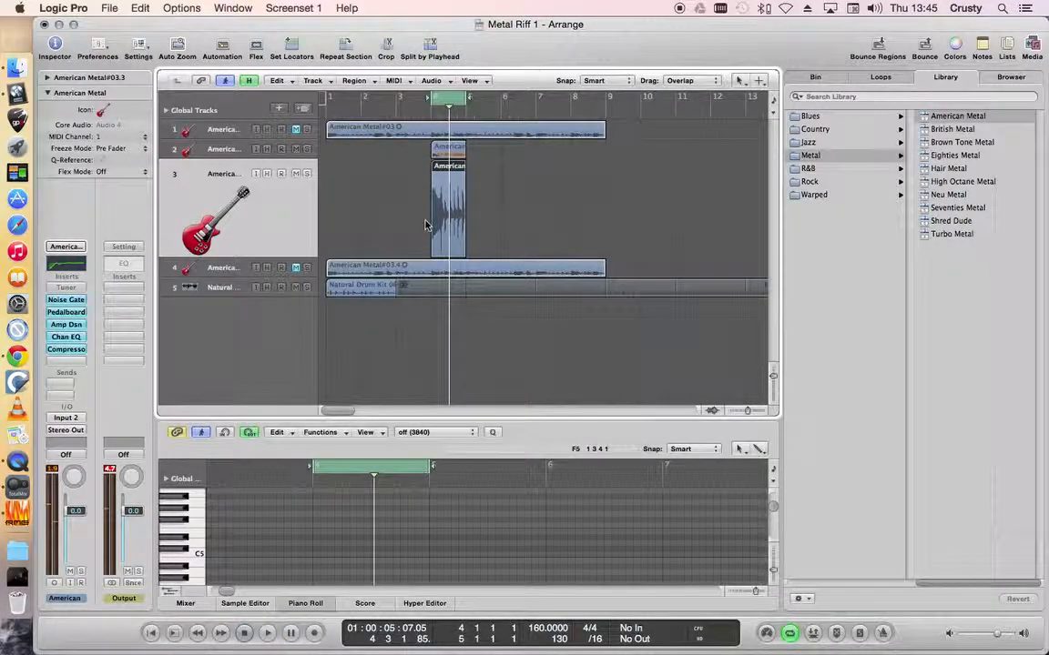
- Split the region on guitar track 3 with the Scissors Tool halfway between beats 2 and 3 of bar 4
key(Escape)
click(450, 362)
drag(423, 207, 468, 212)
drag(384, 211, 673, 230)
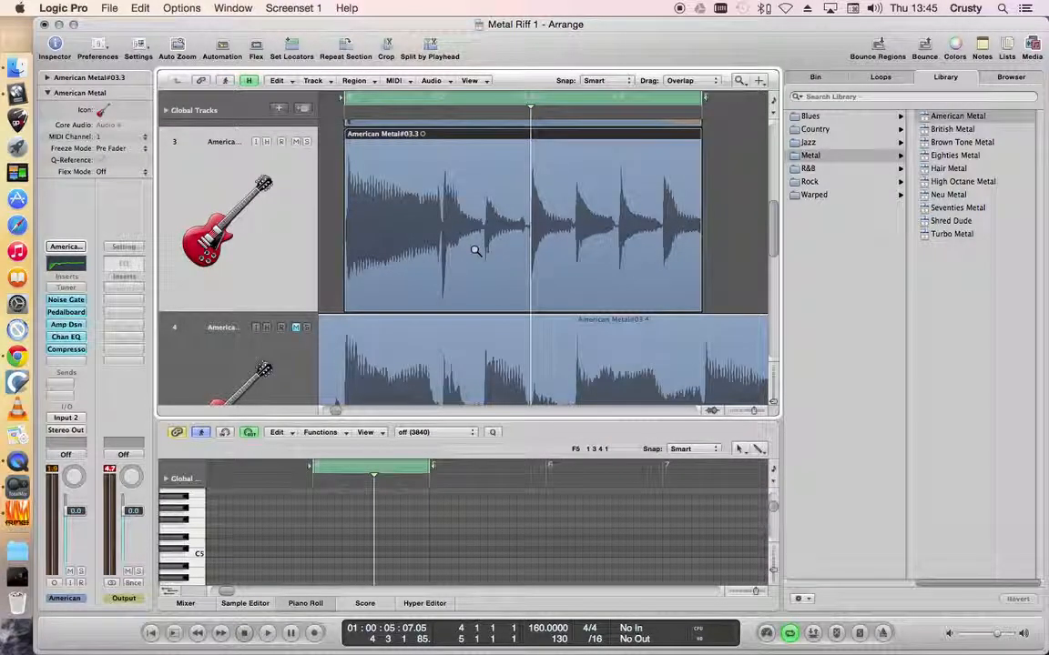
key(Escape)
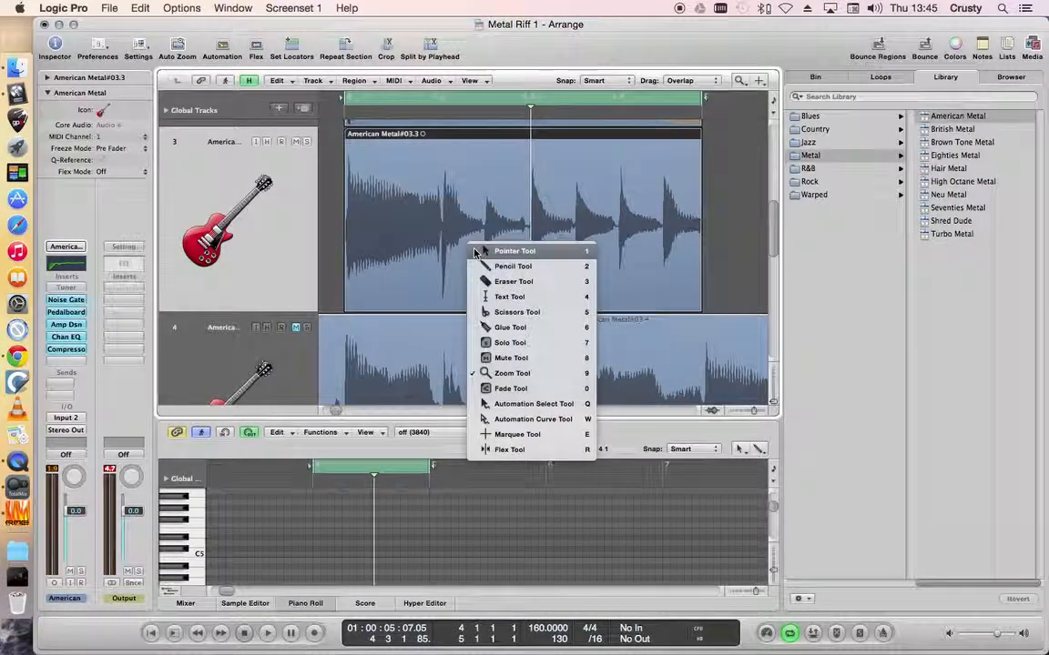
click(516, 313)
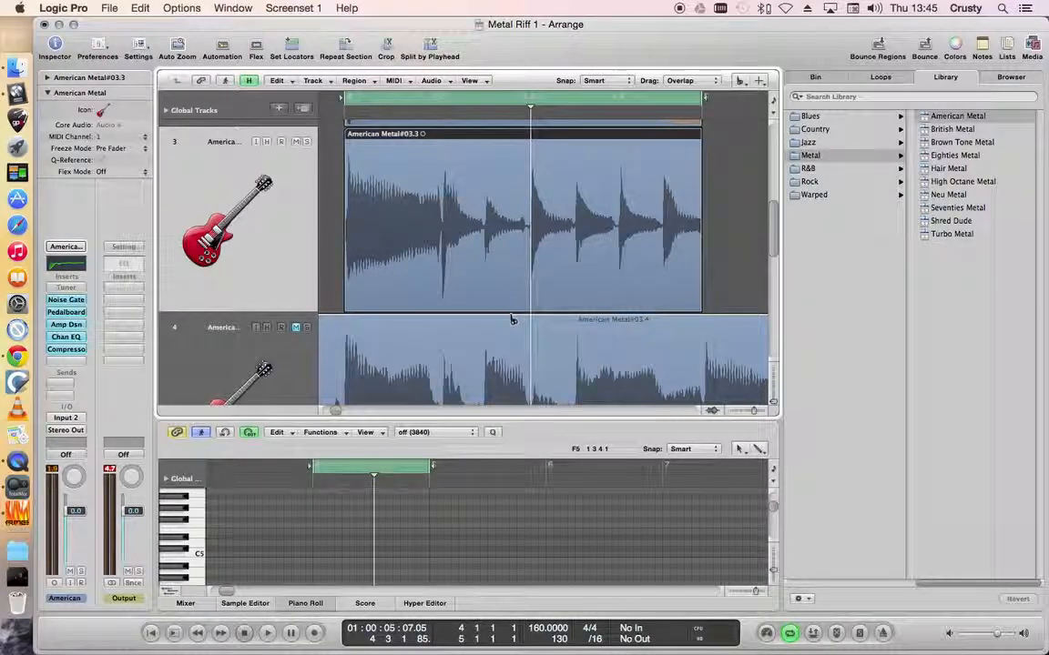
click(484, 235)
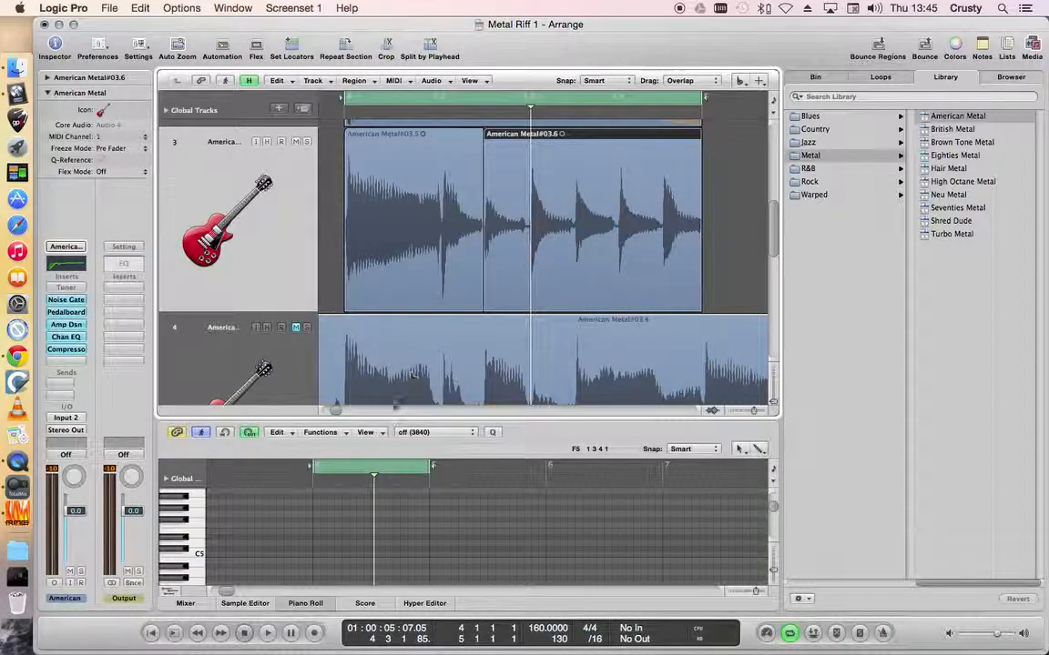
- Play the loop over bars 4 to 5 and compare guitar track 3's split regions with the Slow Down fade on track 2
click(268, 635)
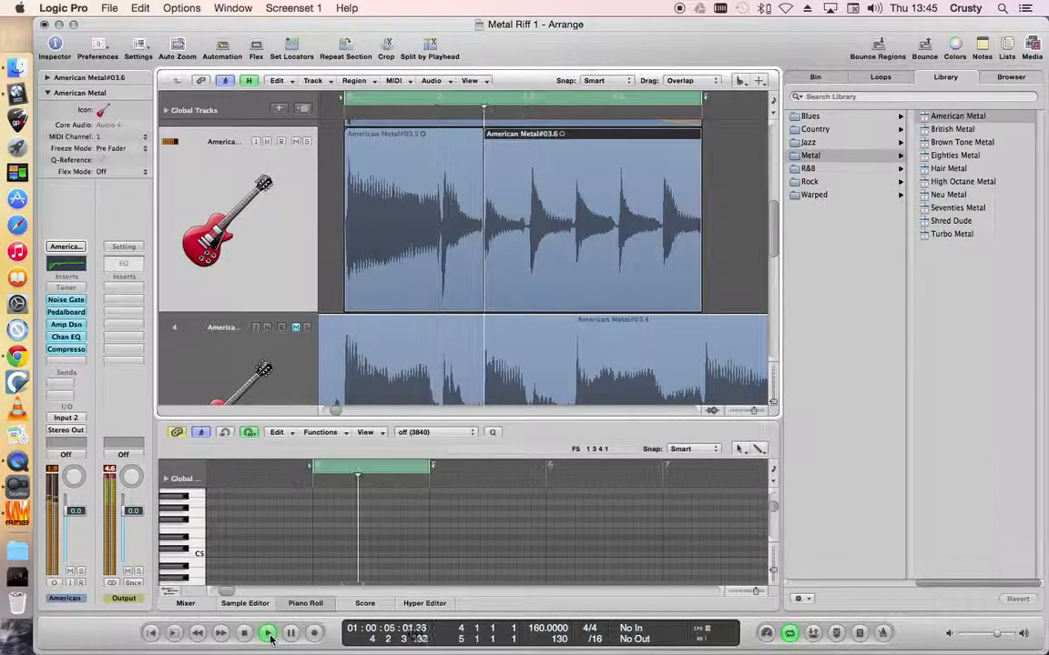
scroll(445, 278, up, 5)
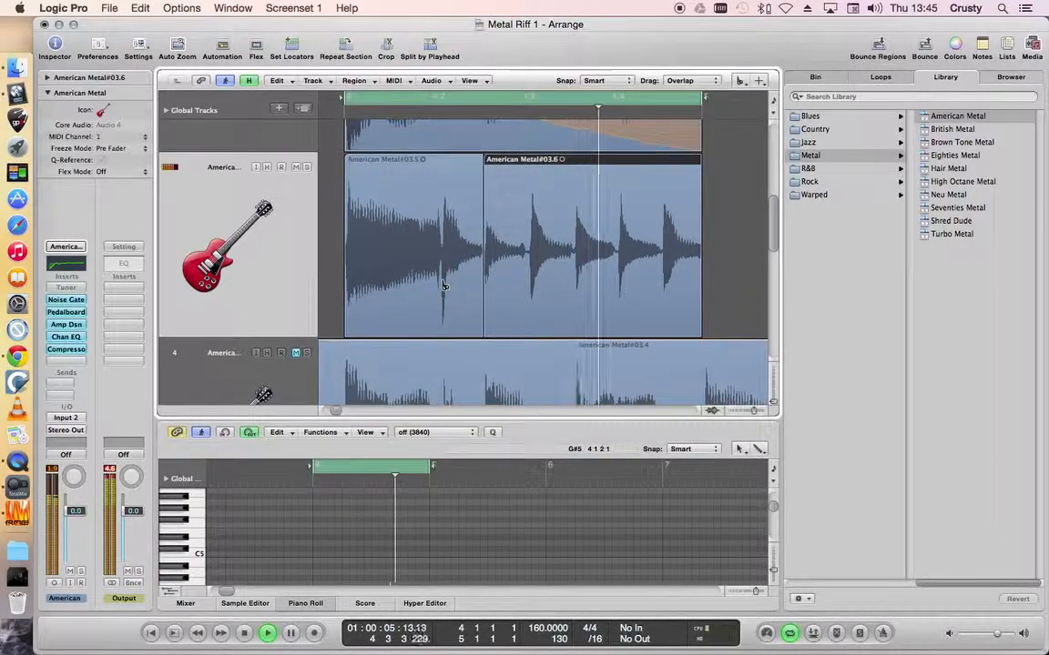
scroll(445, 282, up, 3)
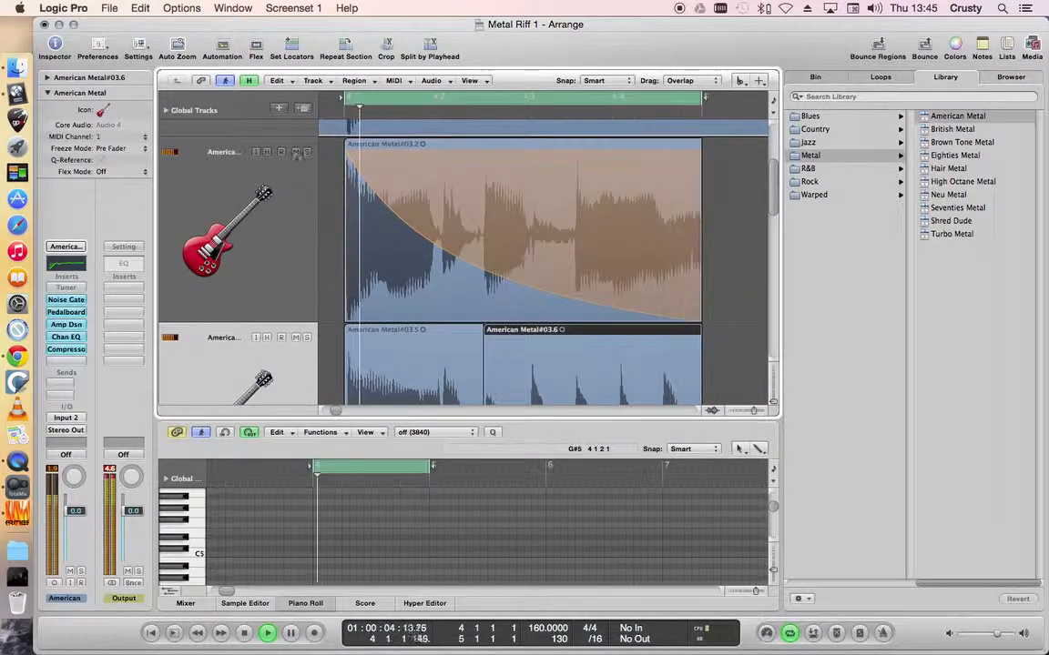
scroll(371, 227, down, 5)
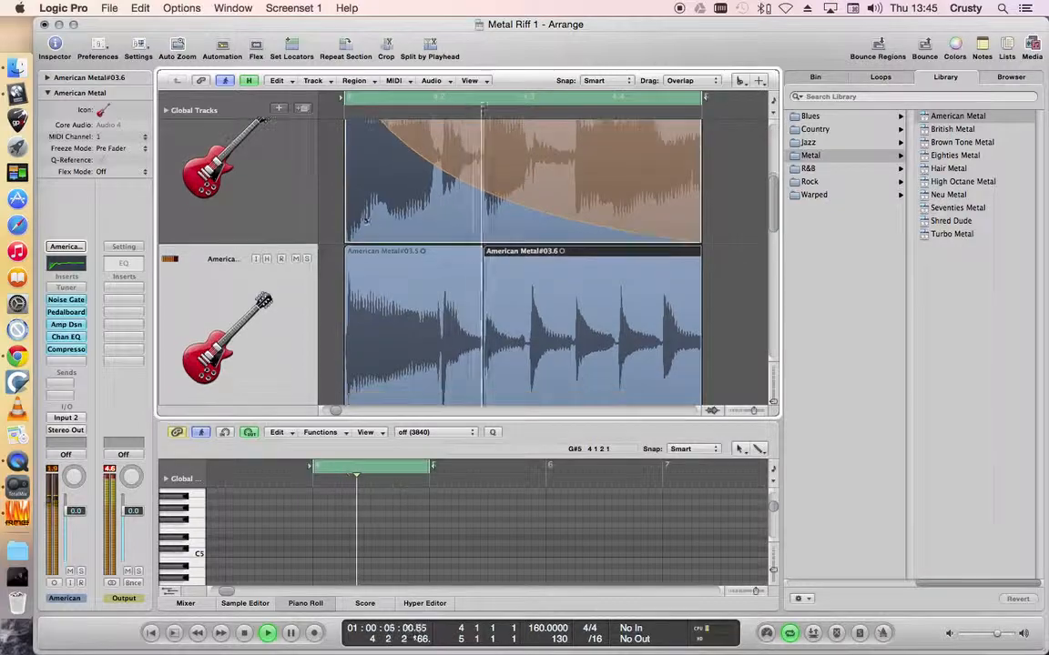
click(244, 637)
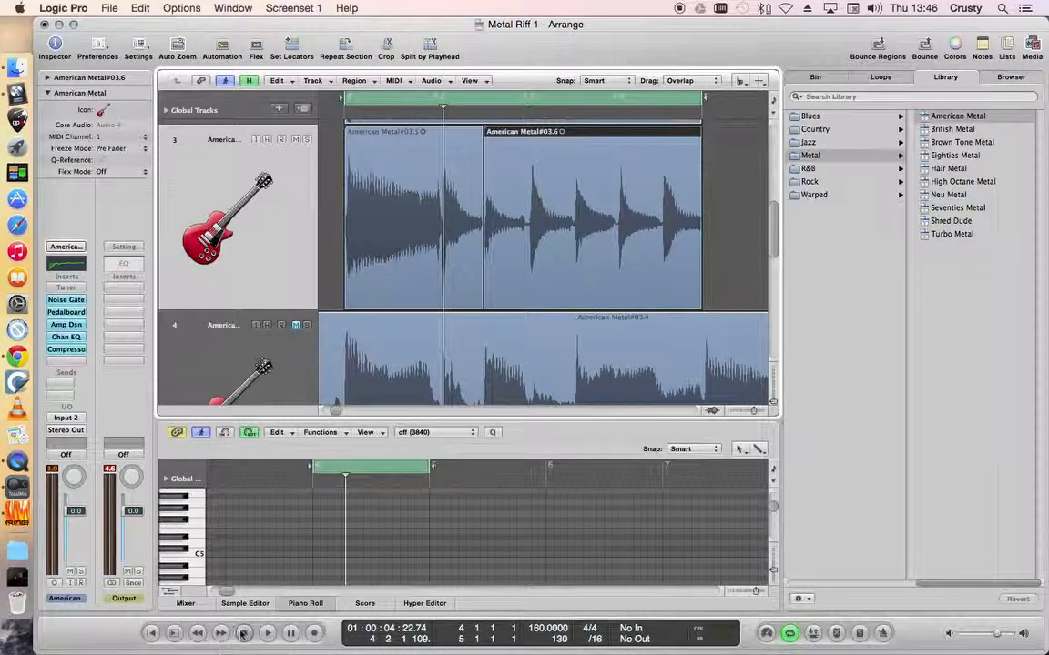
click(268, 634)
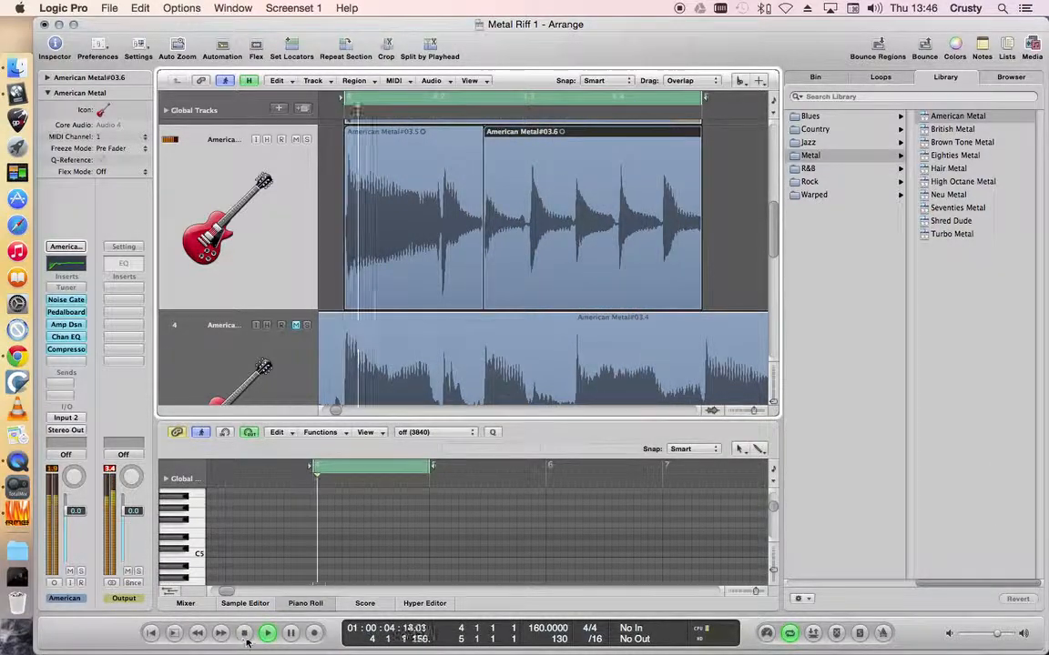
click(246, 633)
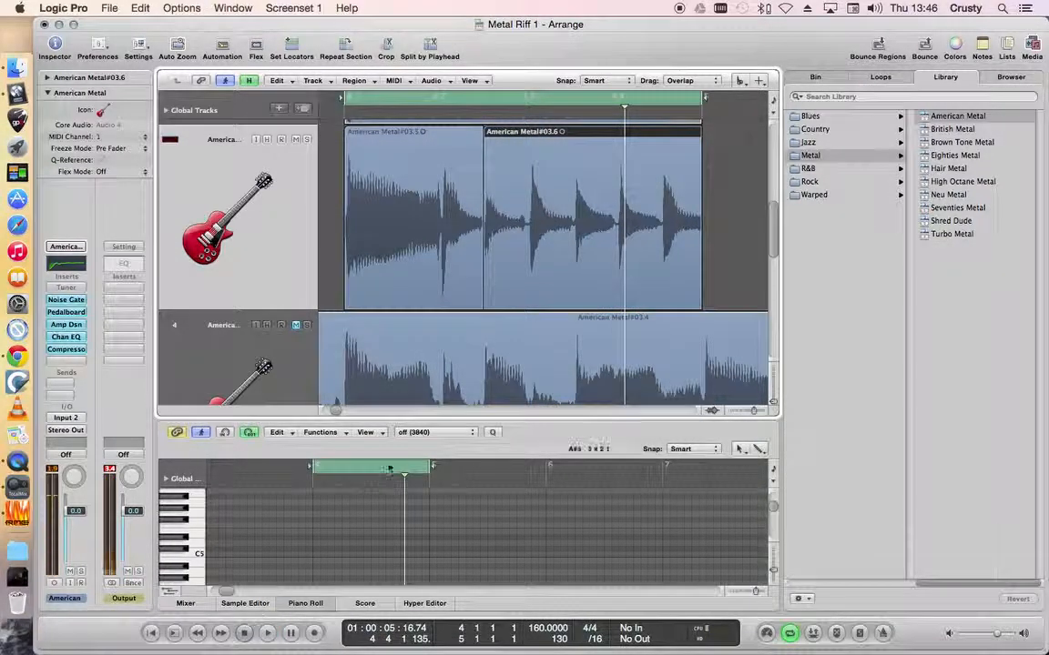
- Mute the first split region on guitar track 3 with the Mute Tool and play the loop over bars 4 to 5
key(Escape)
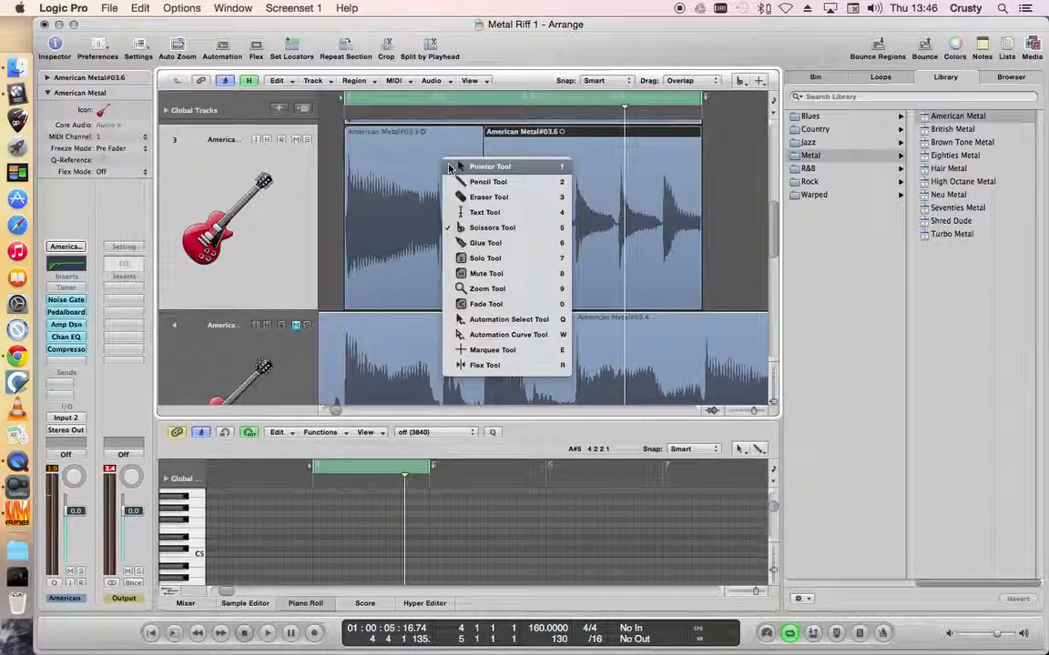
click(483, 273)
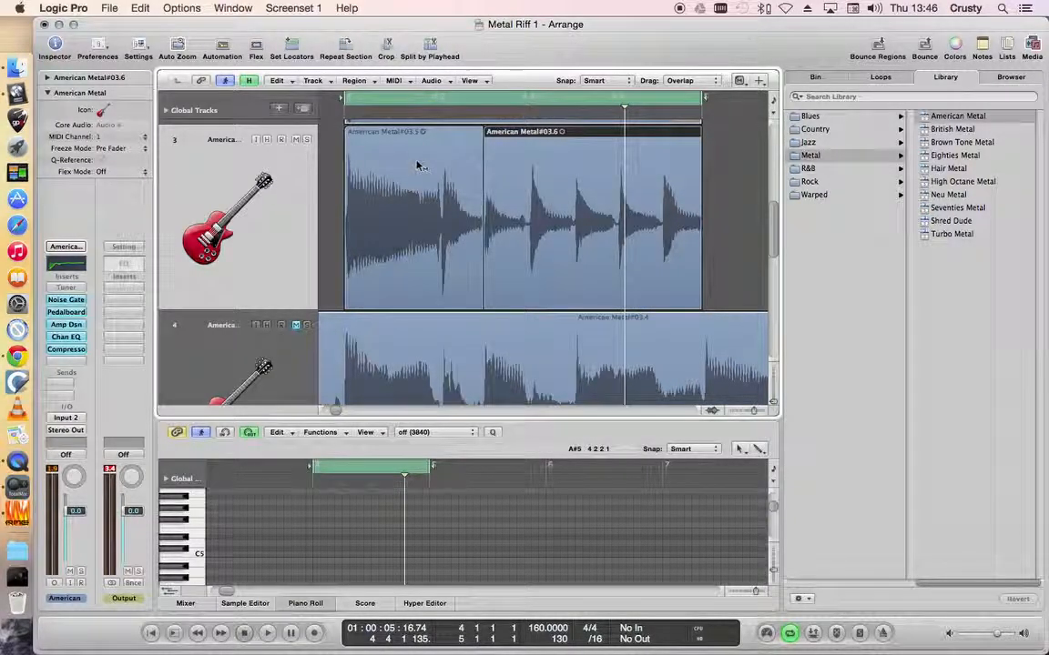
right_click(417, 164)
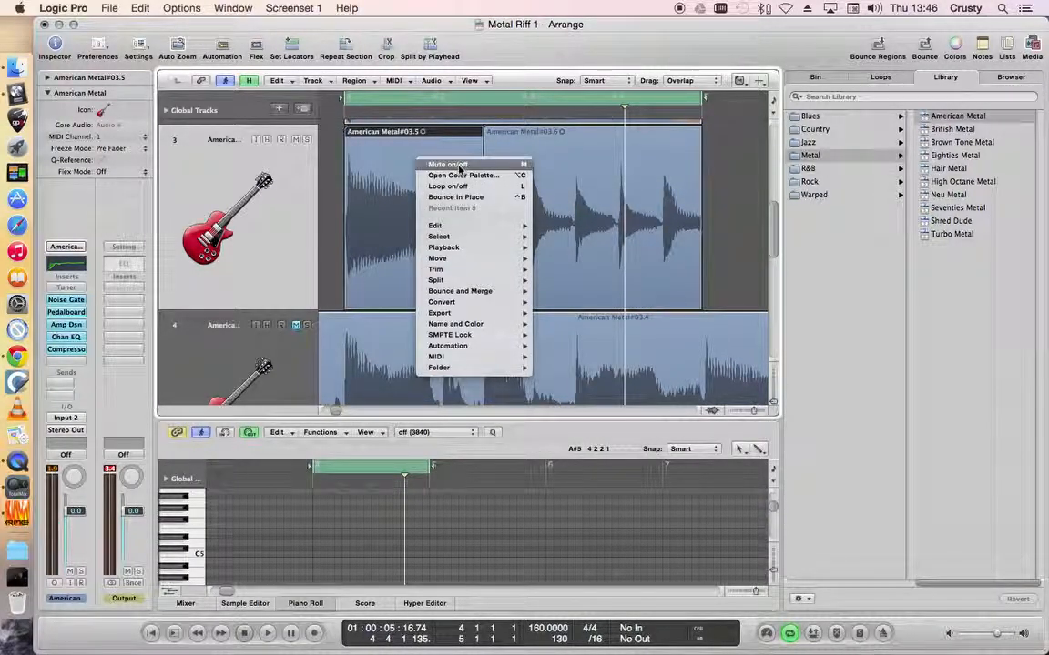
click(453, 165)
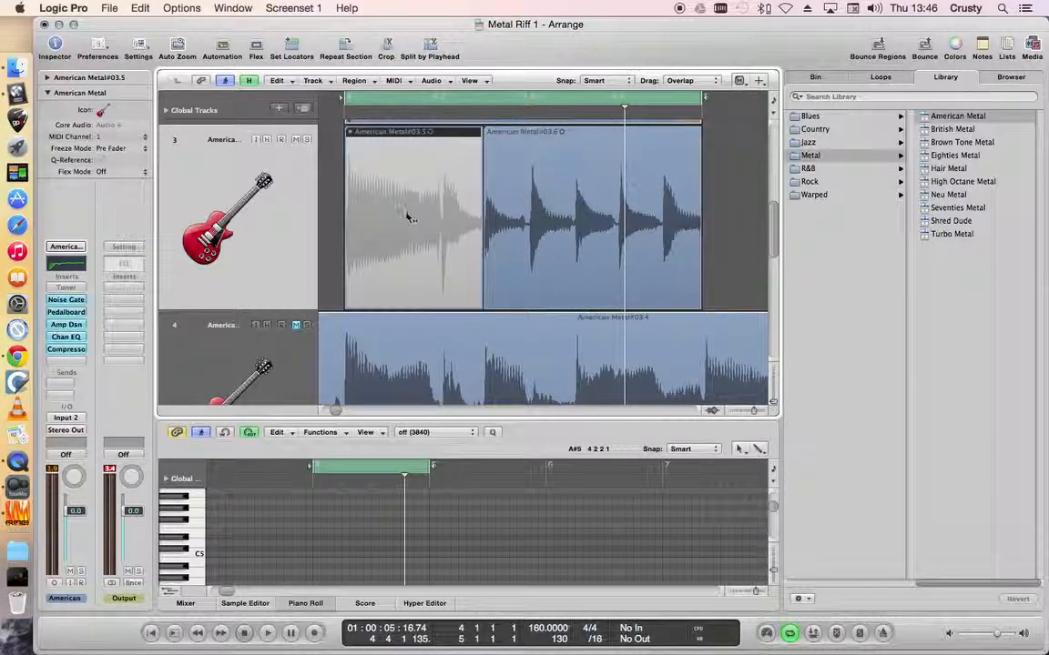
click(268, 632)
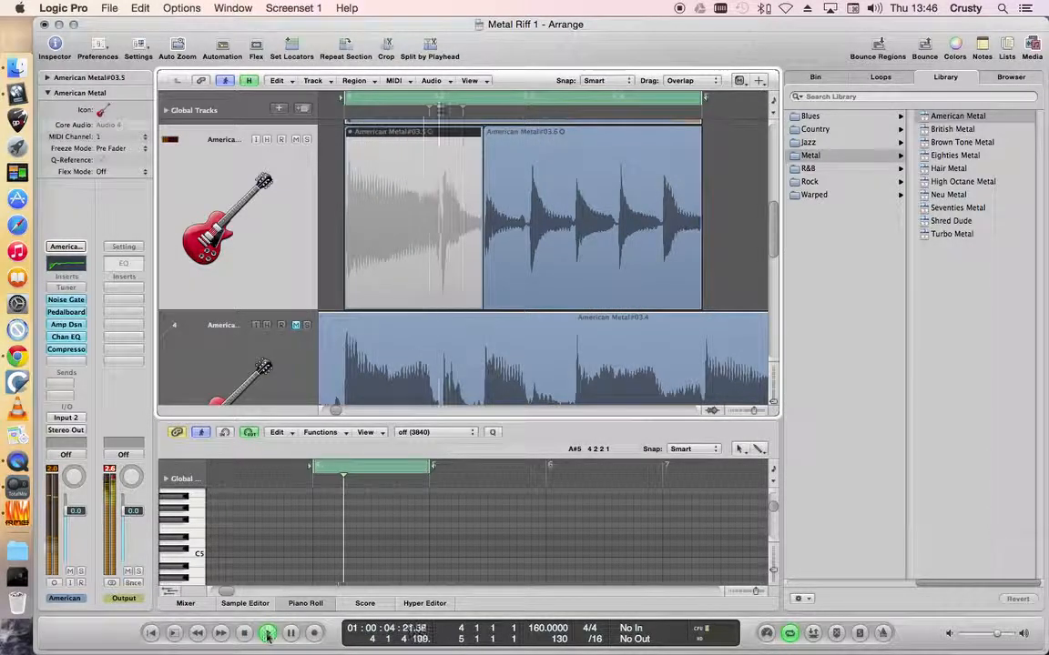
click(244, 633)
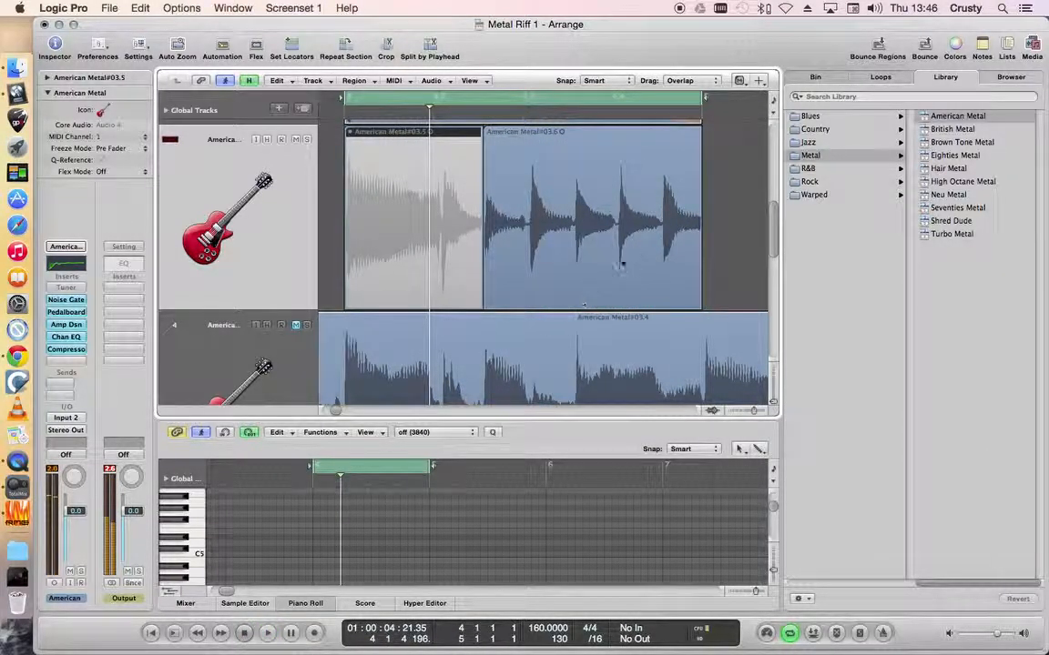
- Play guitar tracks 2 and 3 together with the drums over the loop from bar 4 to bar 5
key(Escape)
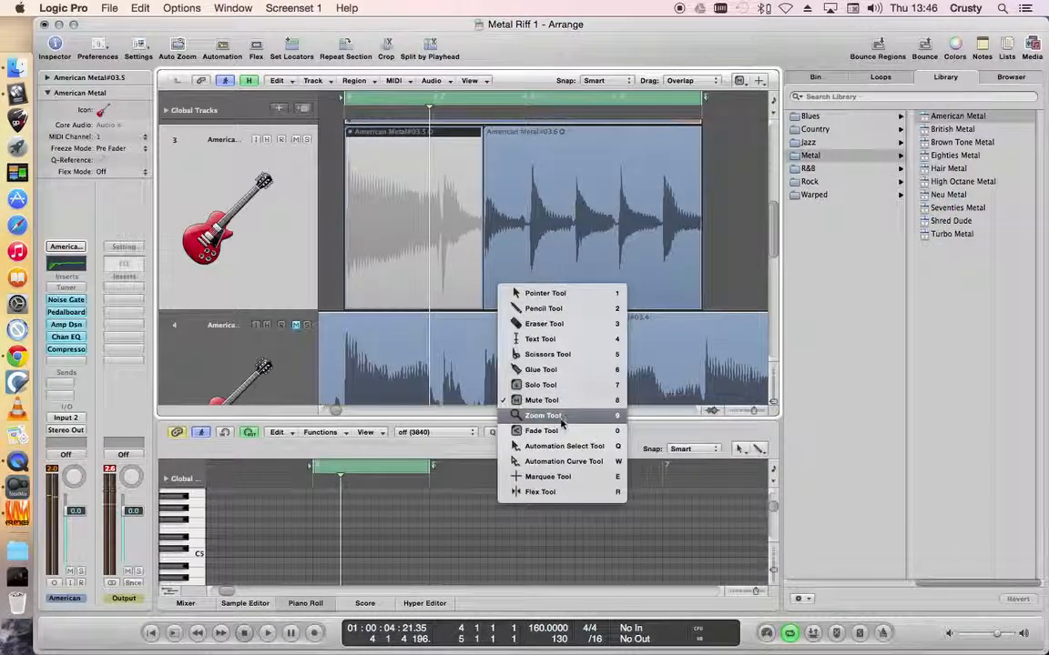
click(521, 304)
ctrl+alt+click(520, 293)
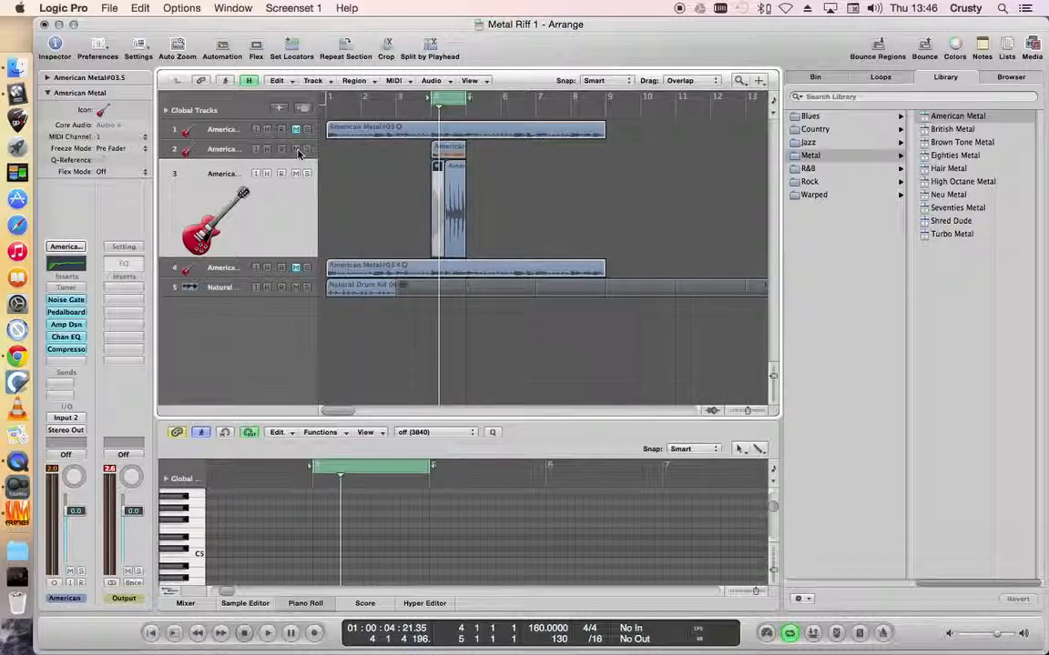
click(266, 633)
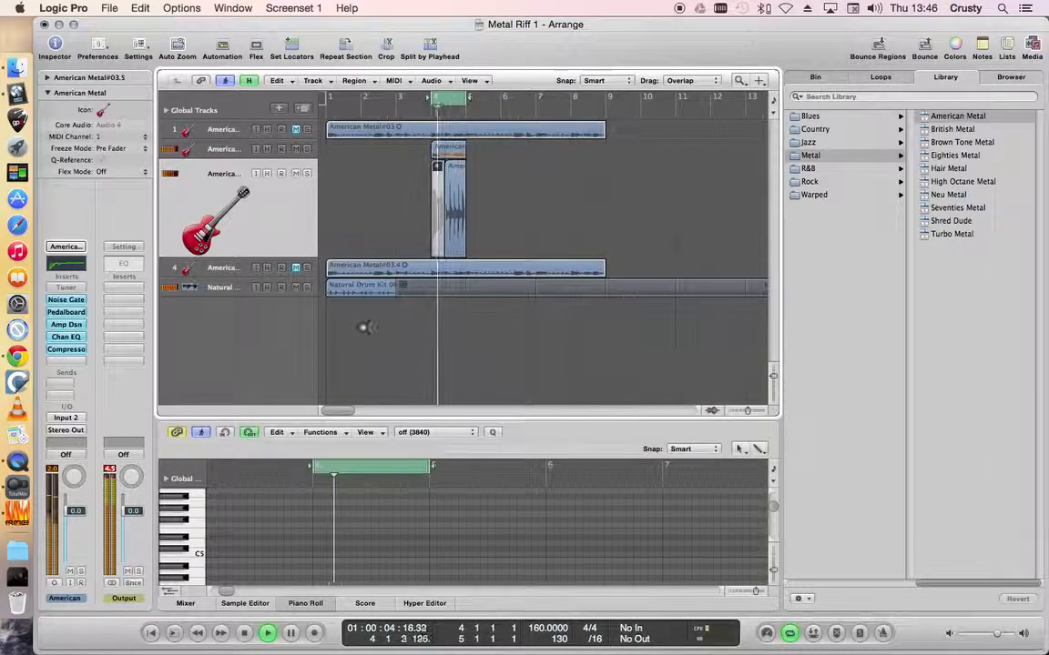
click(247, 636)
- Lower guitar track 2's volume to -1.9 dB and mute guitar tracks 2 and 3
click(232, 148)
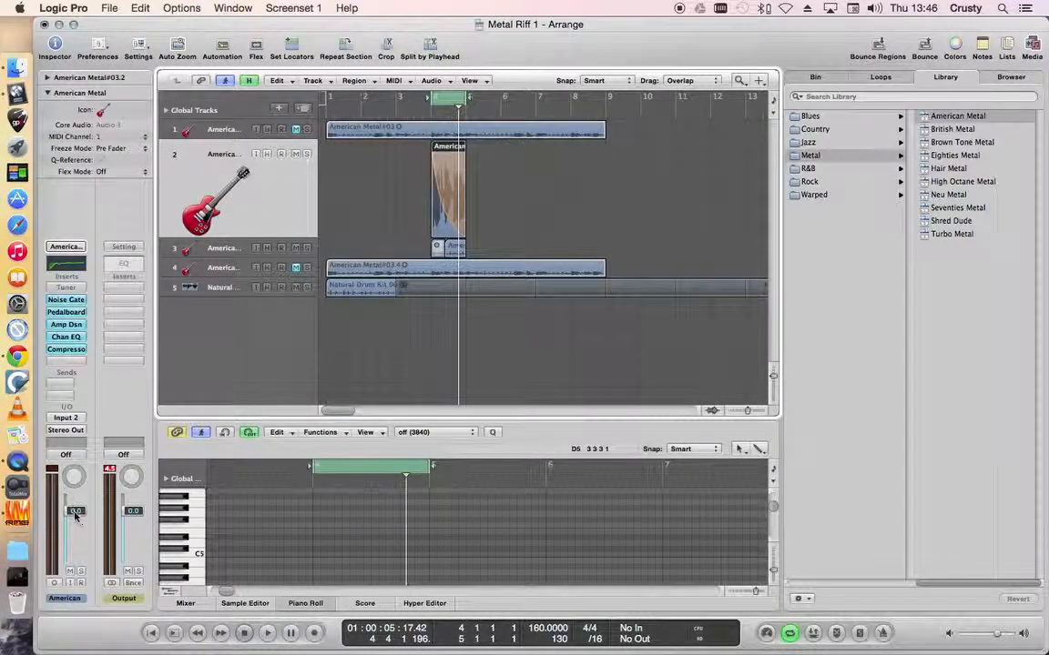
drag(78, 515, 77, 529)
click(296, 154)
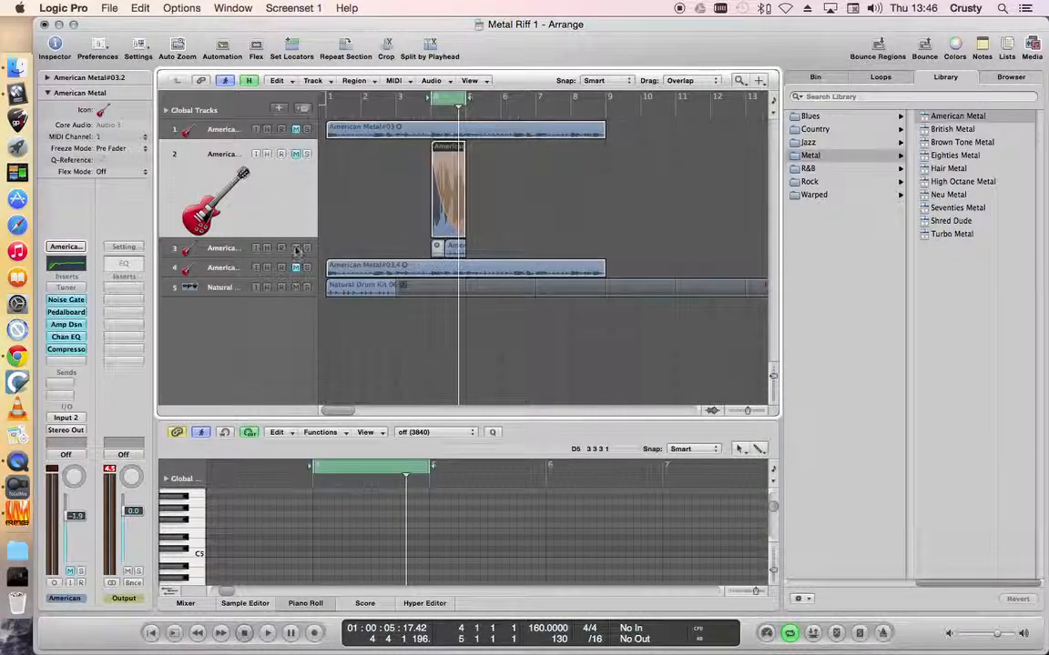
- Unmute guitar track 4 and play it with the cycle range moved to bars 3 to 4
click(223, 268)
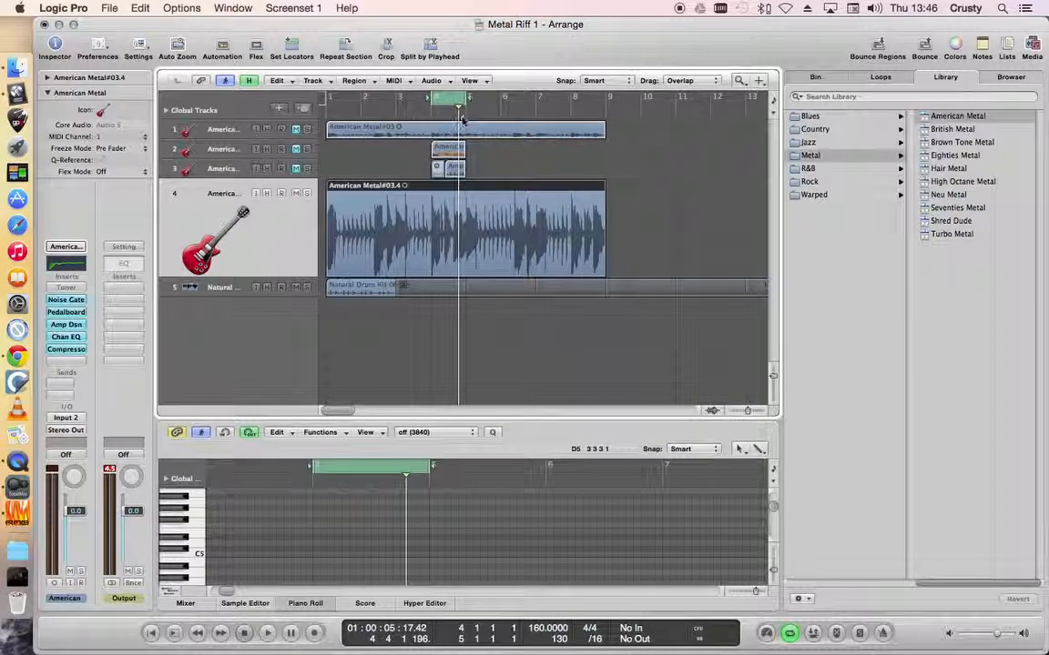
drag(453, 99, 418, 100)
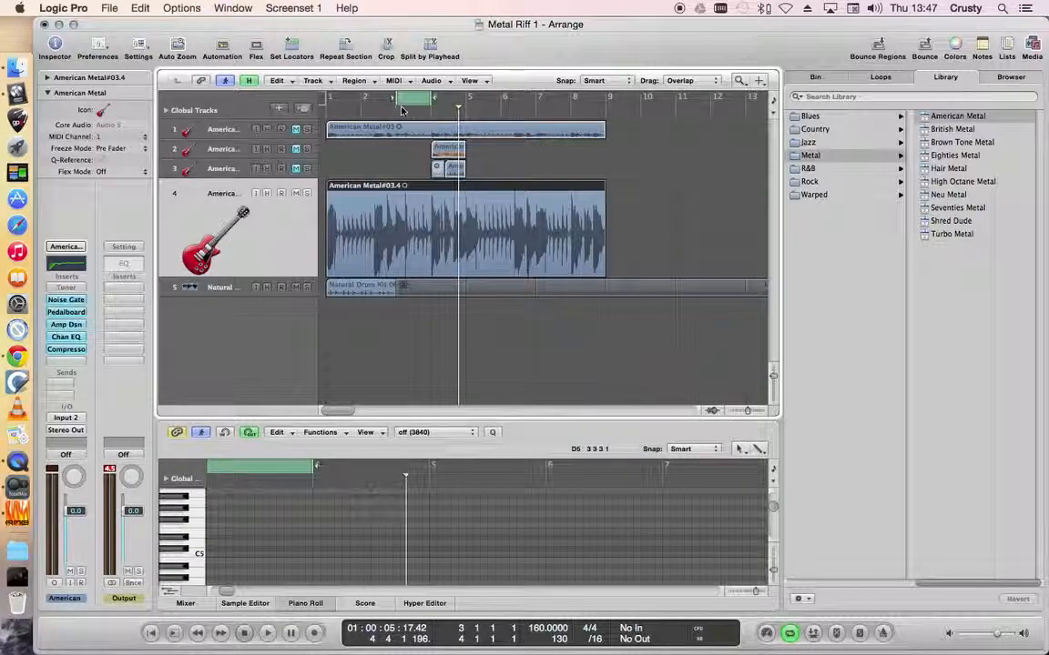
click(268, 635)
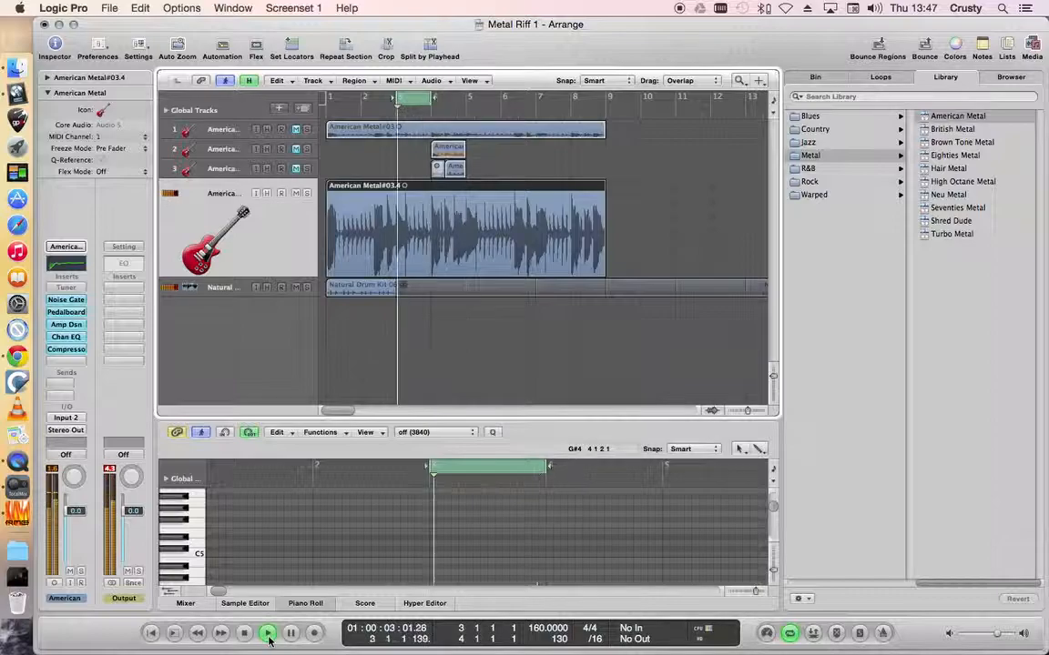
click(244, 633)
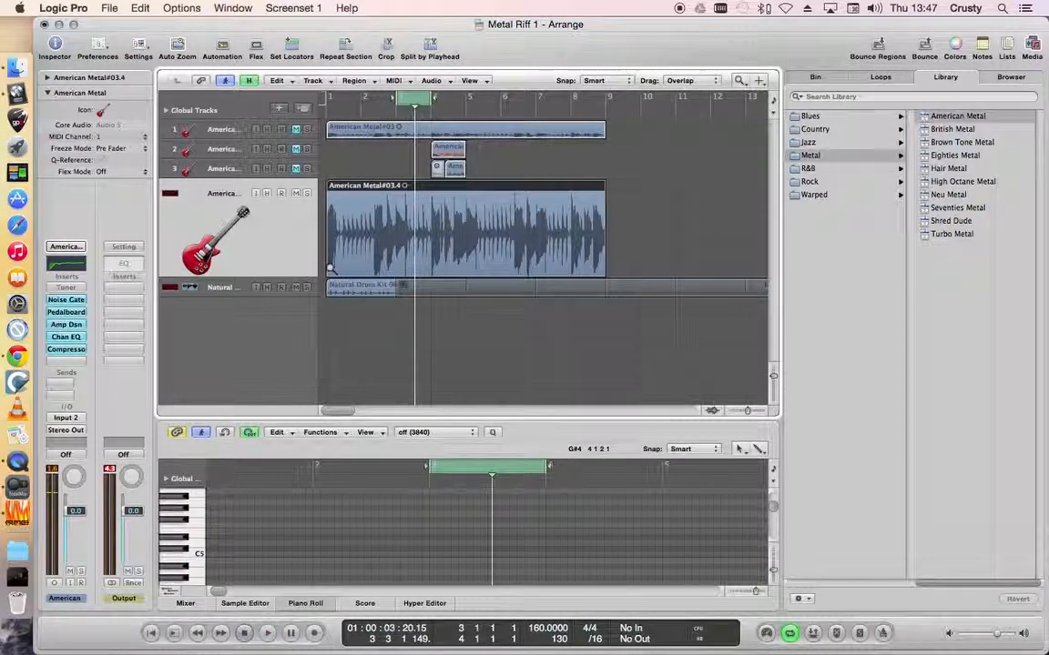
- Trim the region on guitar track 4 with the Pointer Tool to start at bar 3 and end at bar 4
key(Escape)
click(365, 270)
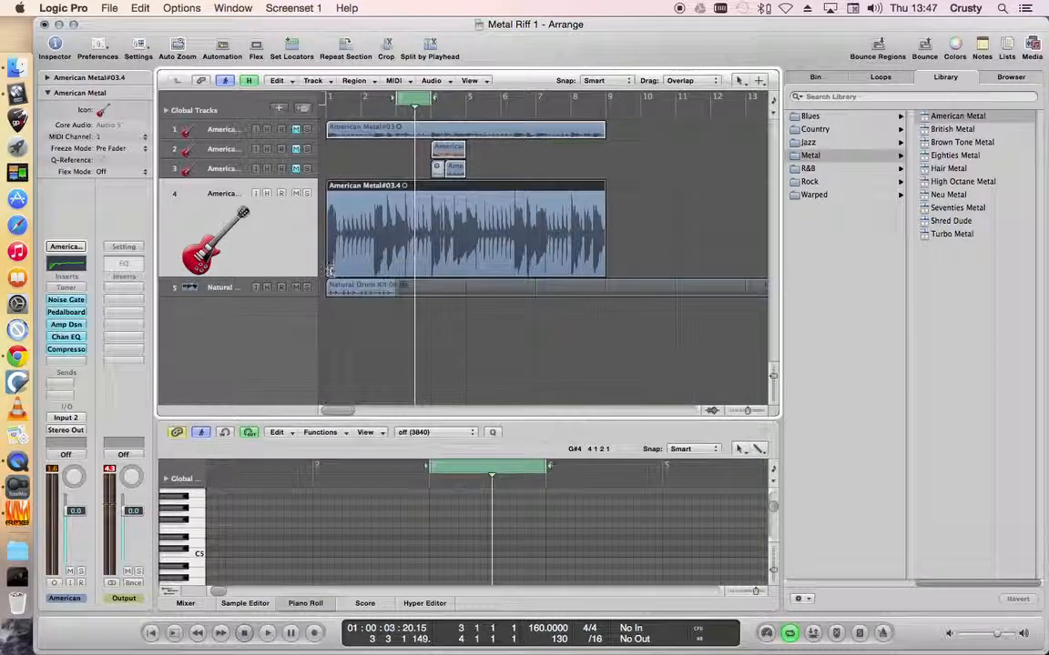
drag(329, 272, 396, 269)
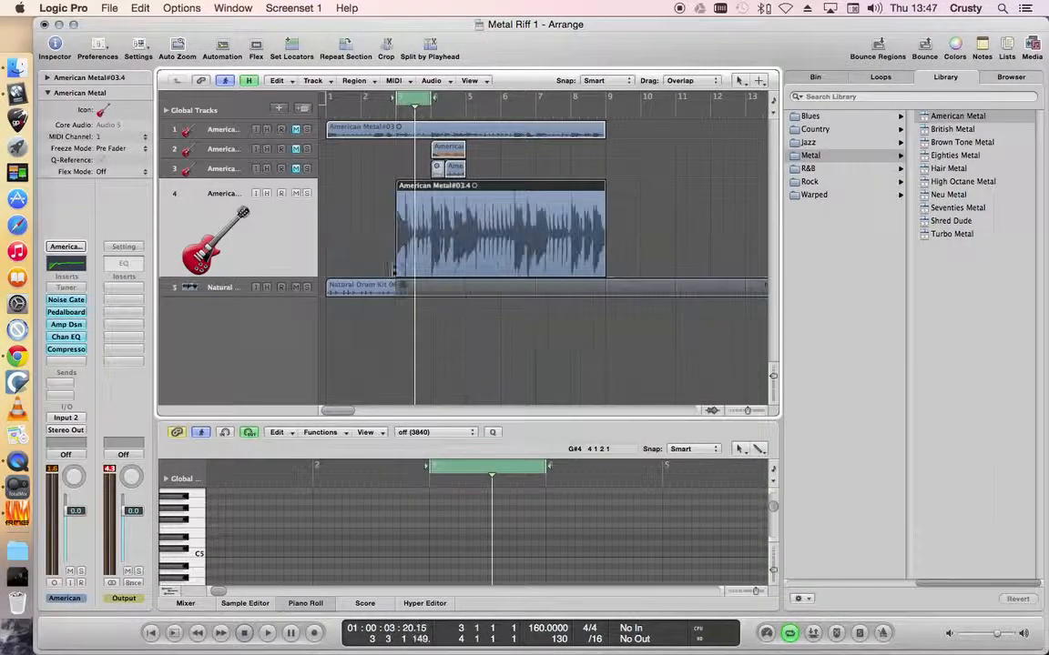
drag(604, 271, 434, 270)
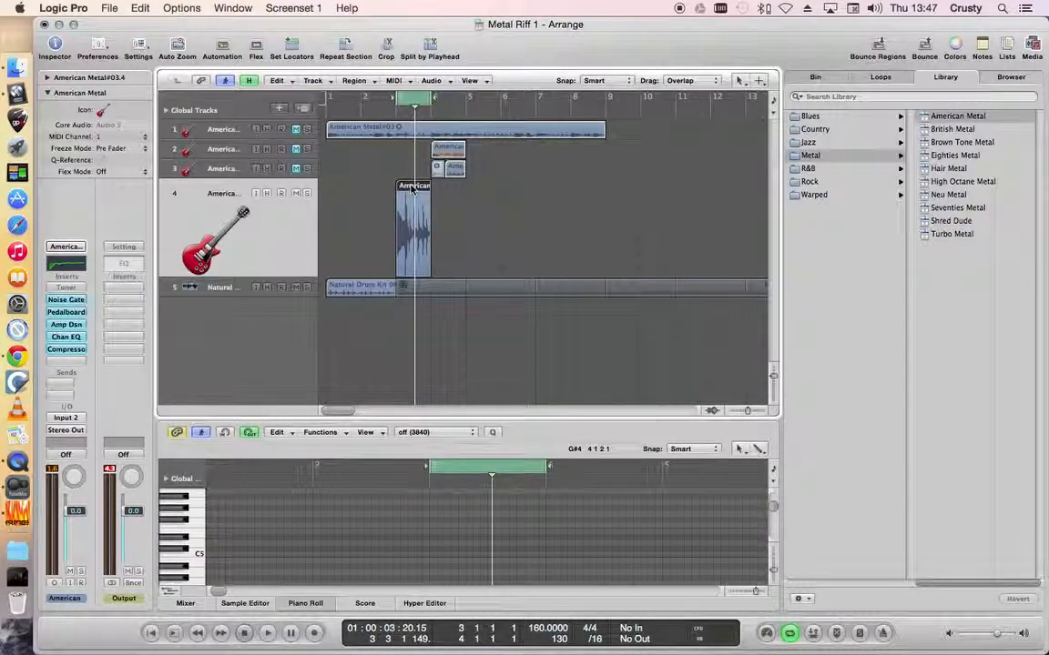
- Move guitar track 4's trimmed region to start late in bar 4 and play it with the cycle range over bars 4 to 5
drag(413, 188, 472, 191)
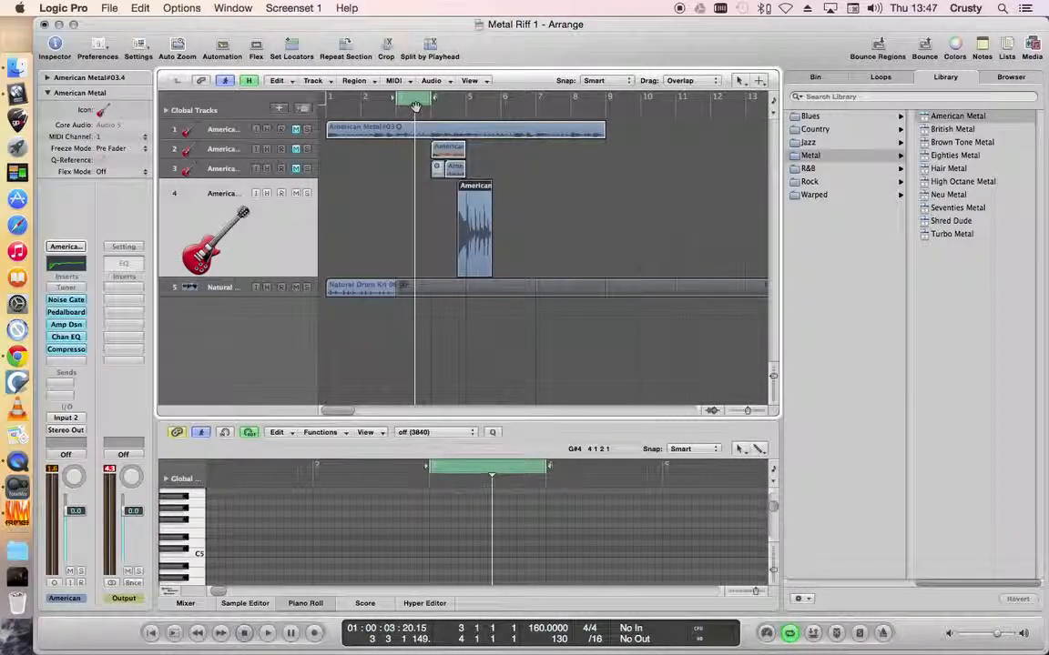
drag(415, 98, 450, 100)
click(243, 638)
click(268, 637)
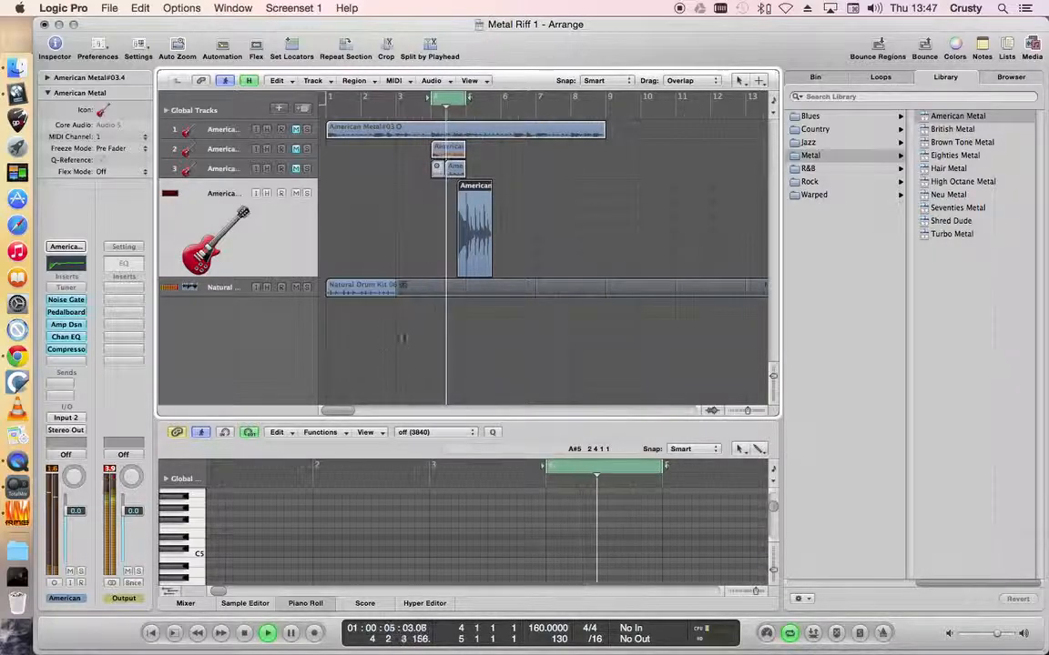
click(244, 635)
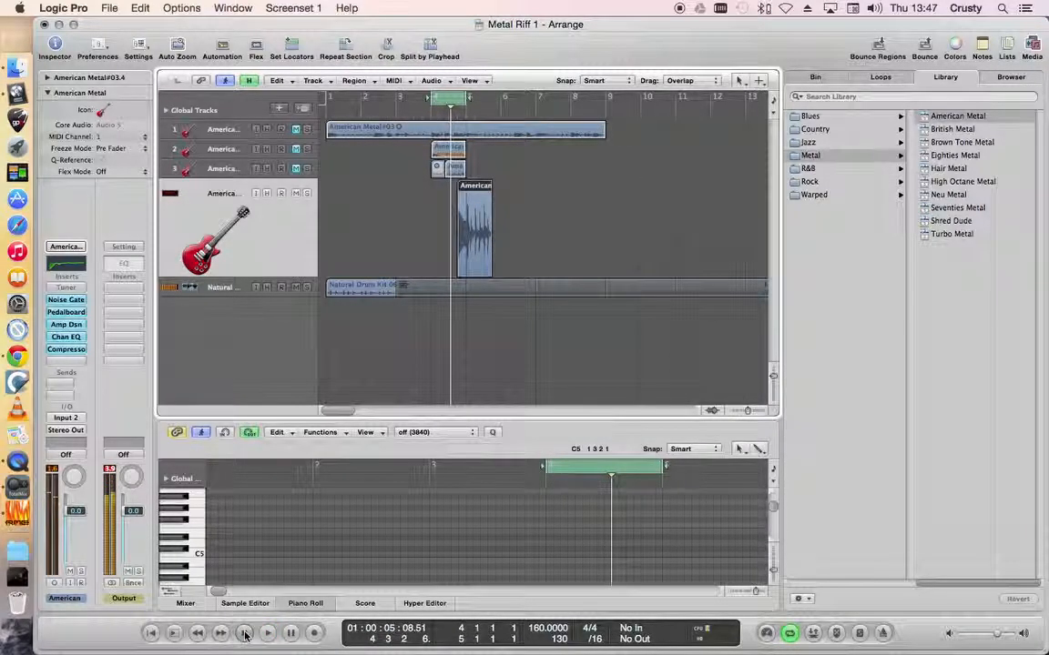
- Unmute guitar tracks 2 and 3 and play the loop together with guitar track 4 and the drums
click(295, 193)
click(296, 169)
click(296, 150)
click(298, 195)
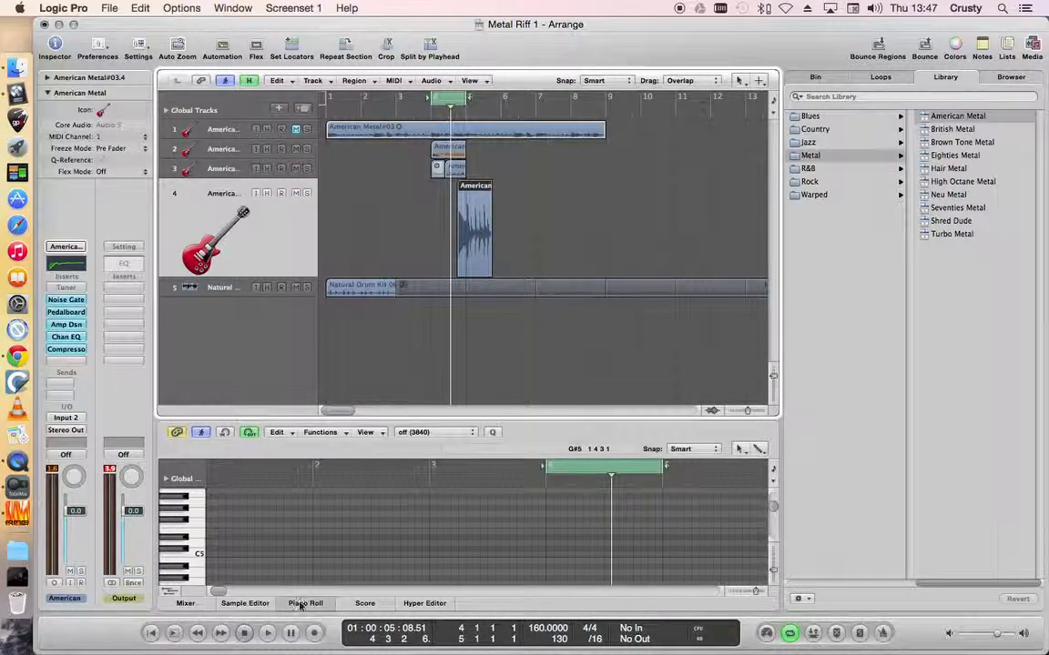
click(267, 632)
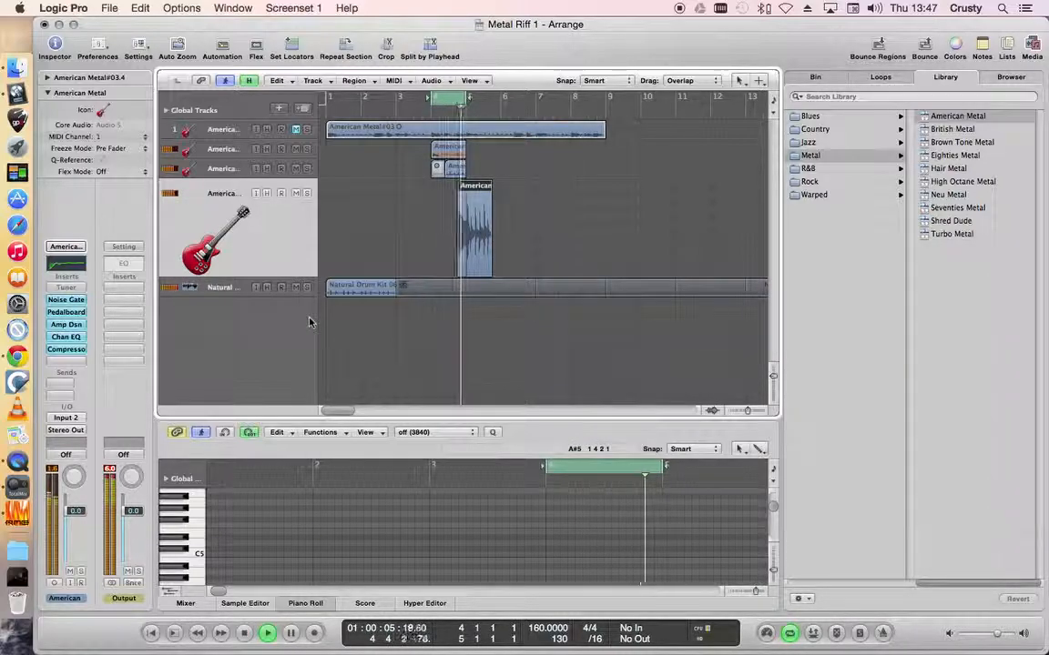
- Compare the guitar layers during playback by toggling the mutes on tracks 3 and 4, and finish with guitar tracks 2 to 4 muted
click(295, 193)
click(295, 168)
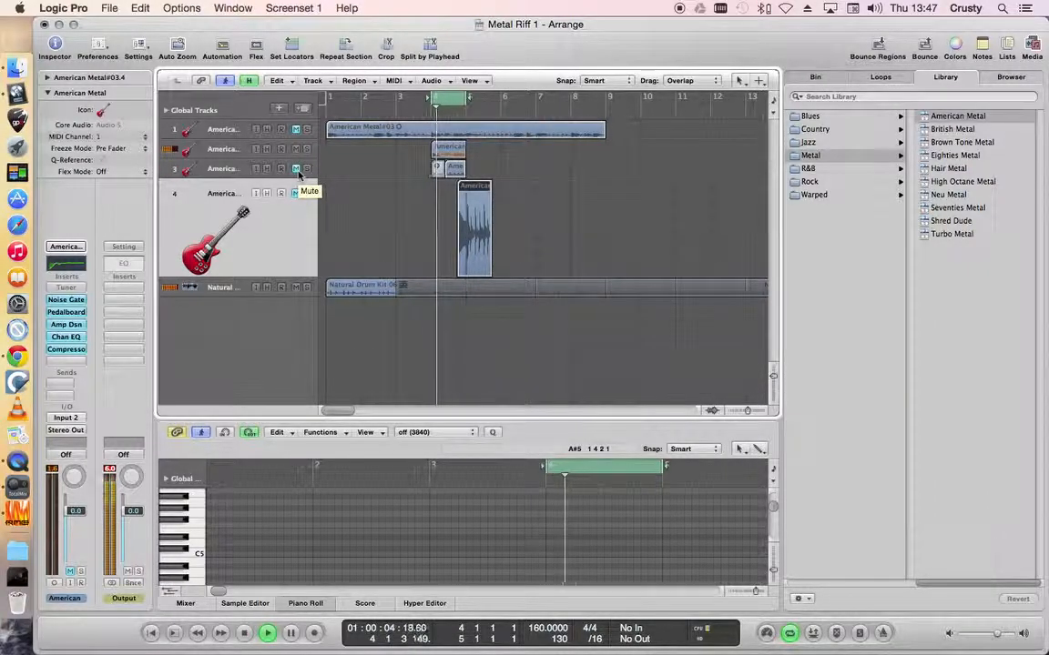
click(297, 172)
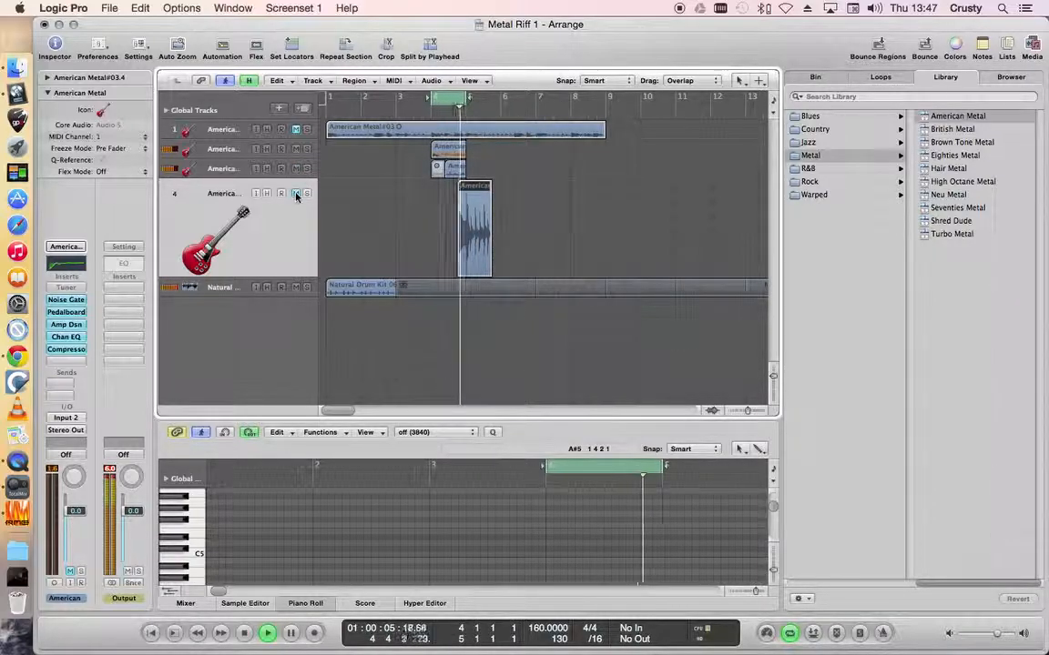
click(296, 194)
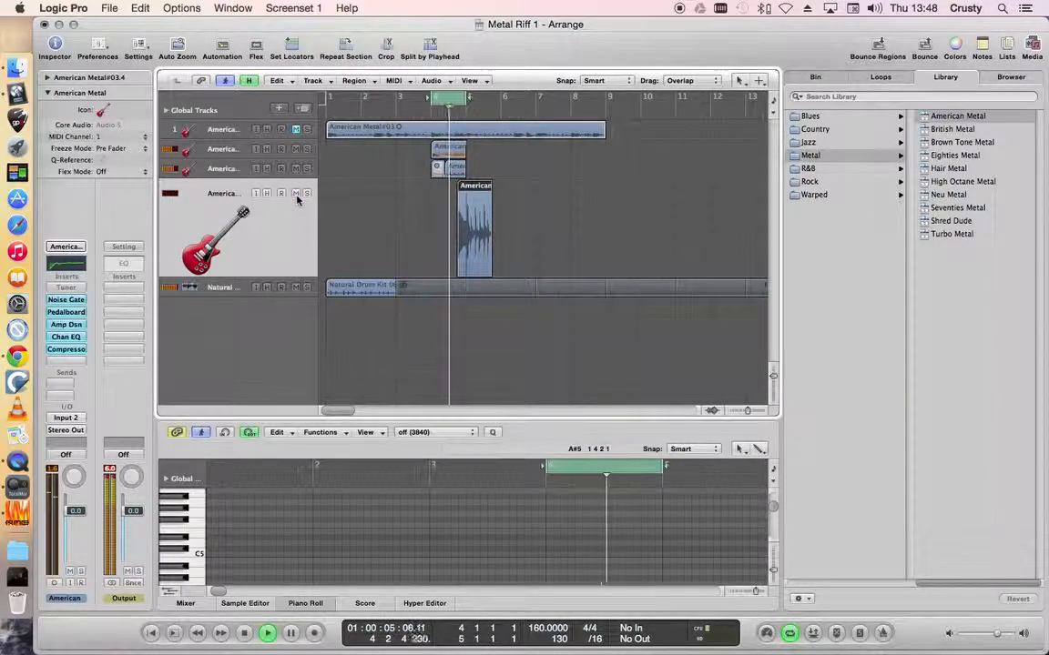
click(296, 194)
click(295, 167)
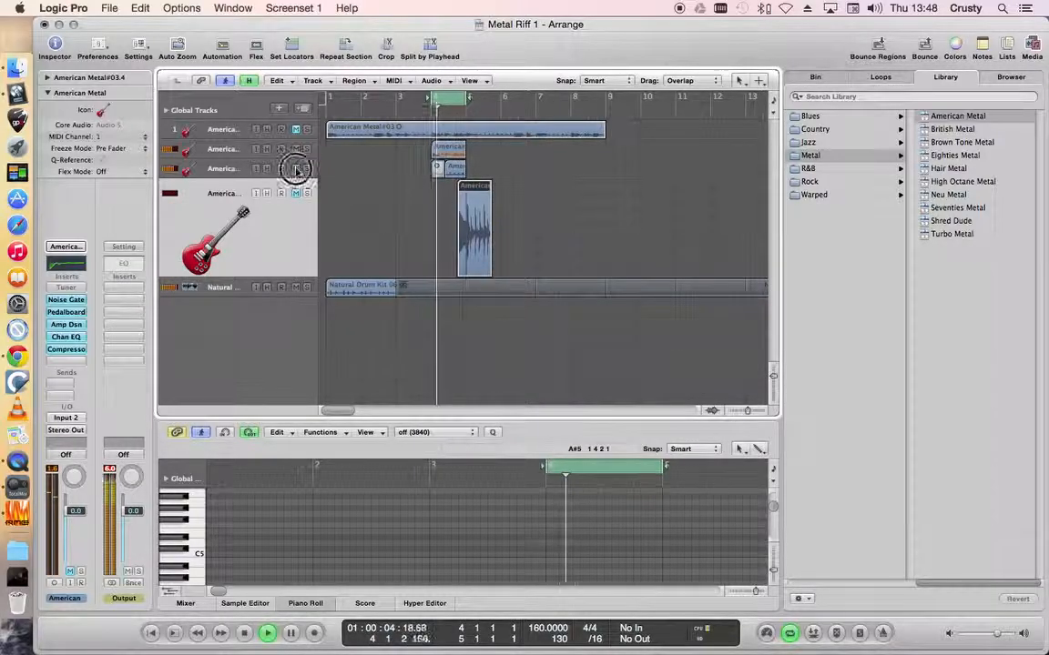
click(245, 632)
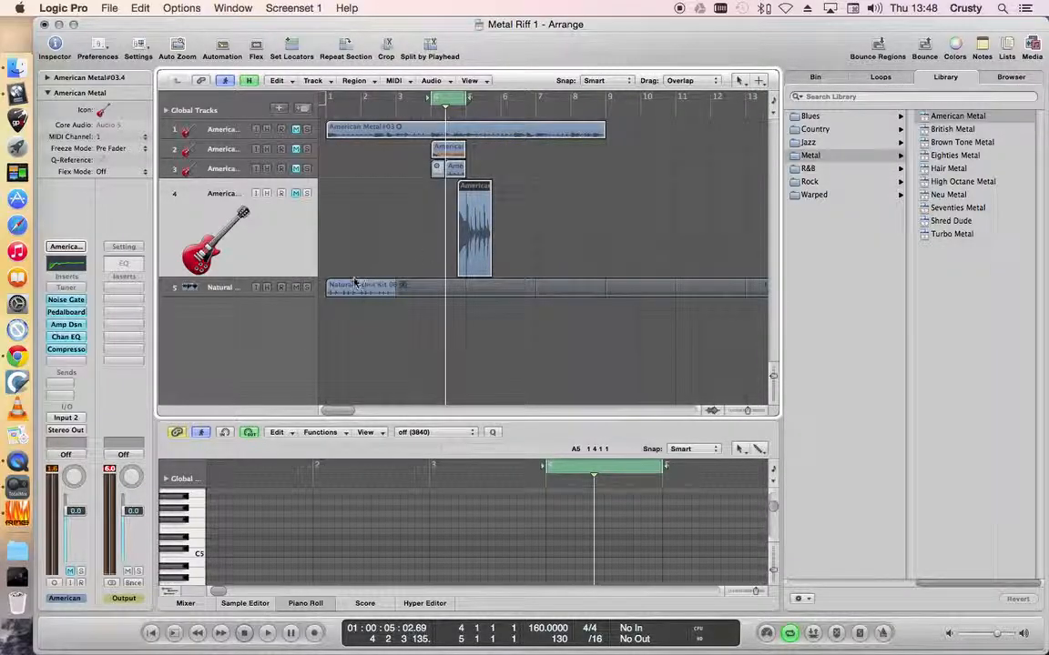
- Expand the Marker global track and create a marker at the start of bar 1
click(169, 111)
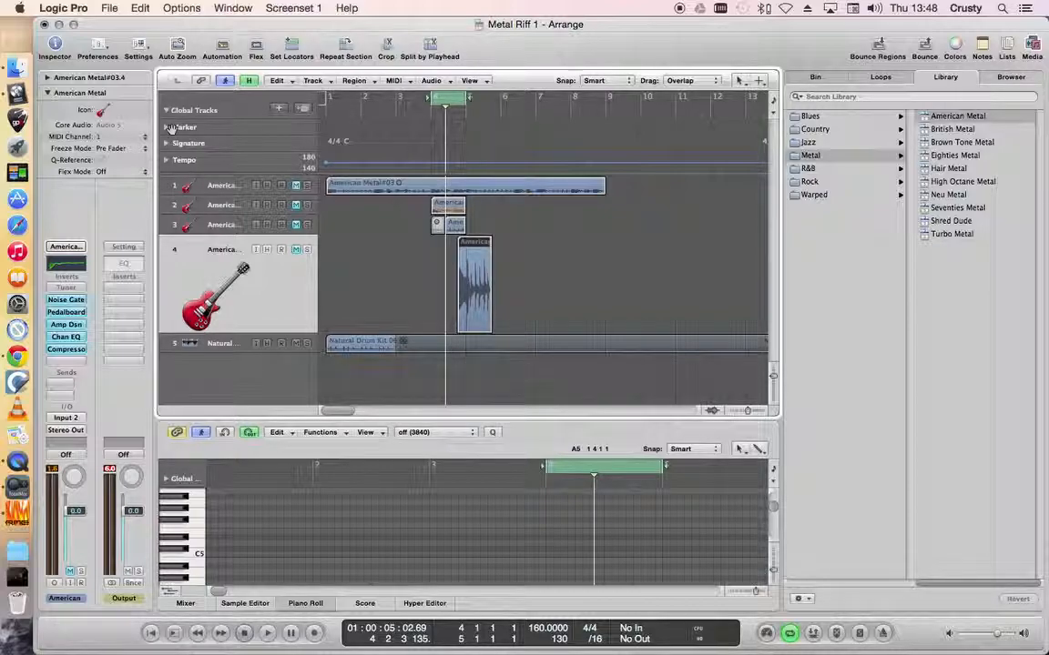
click(166, 128)
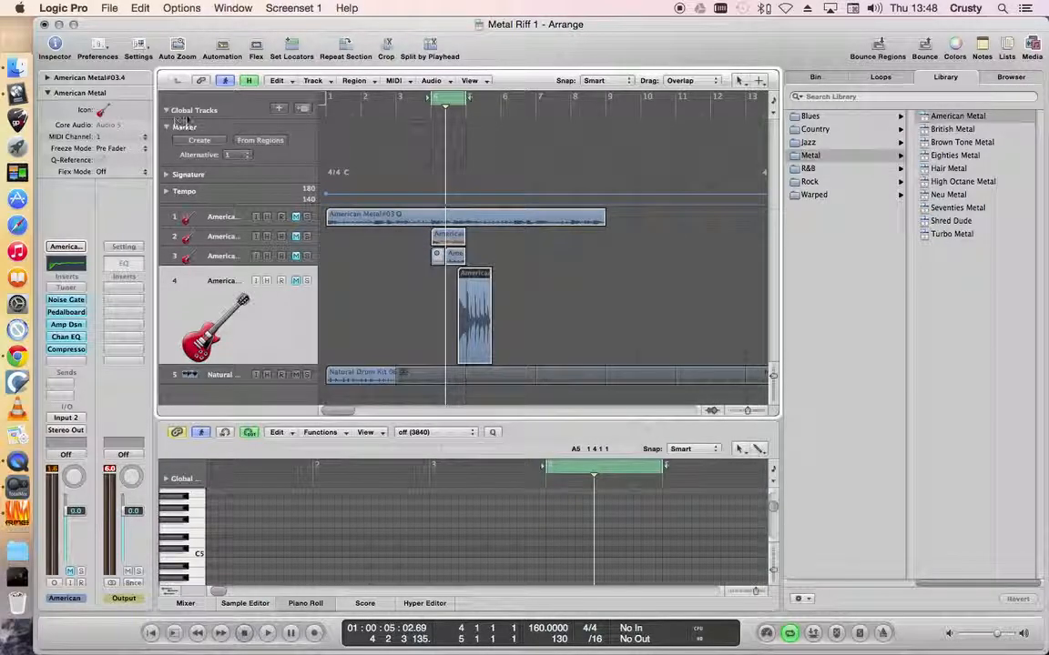
click(359, 116)
click(331, 121)
click(328, 121)
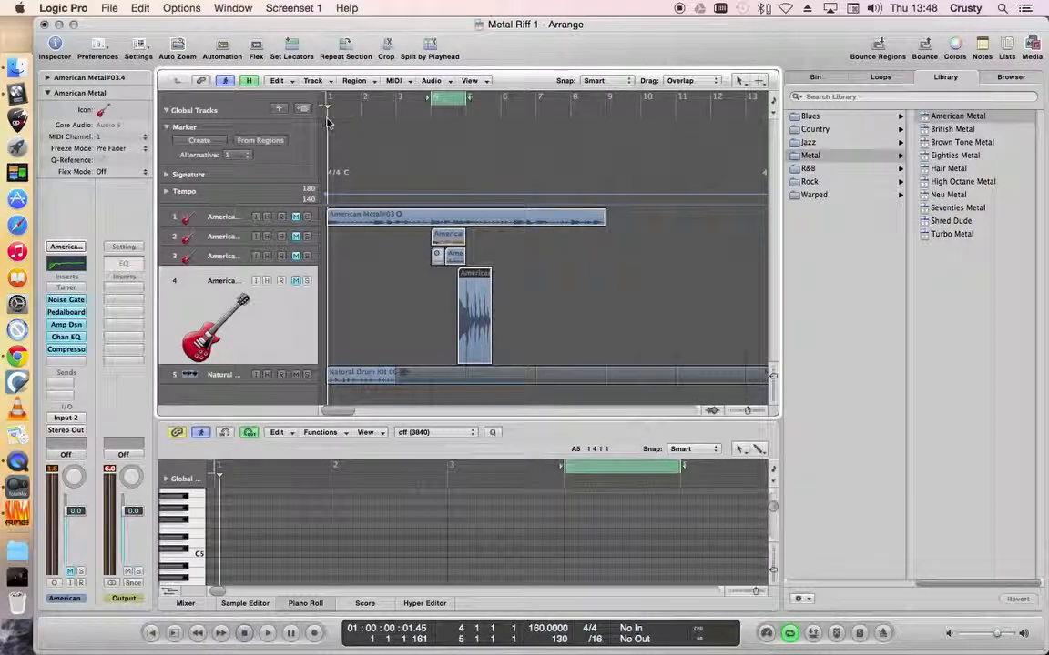
click(326, 109)
drag(327, 109, 324, 108)
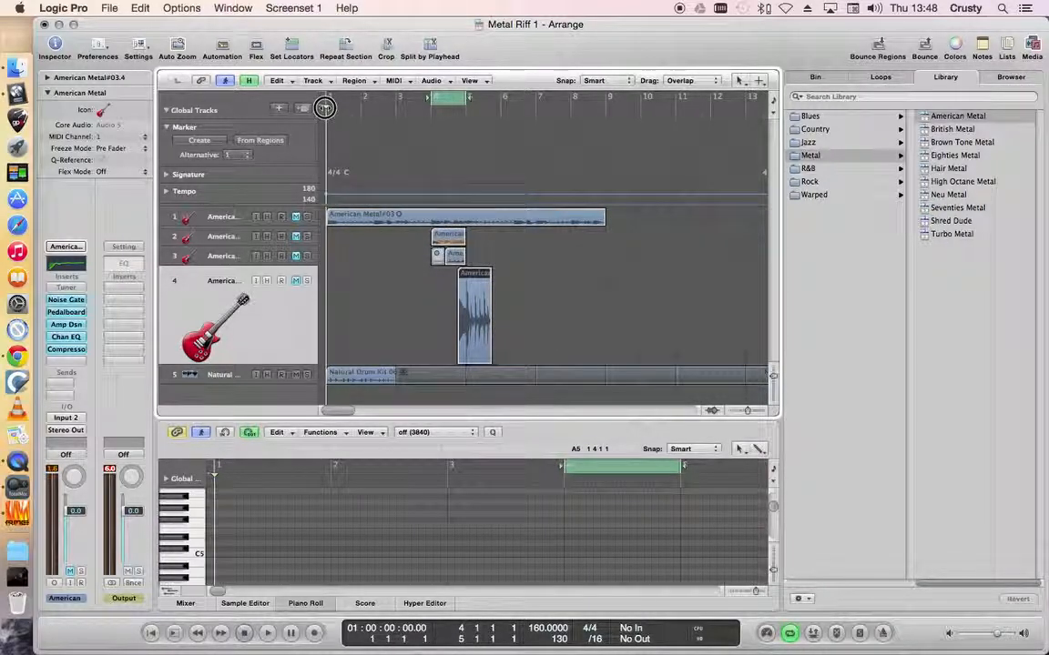
click(201, 141)
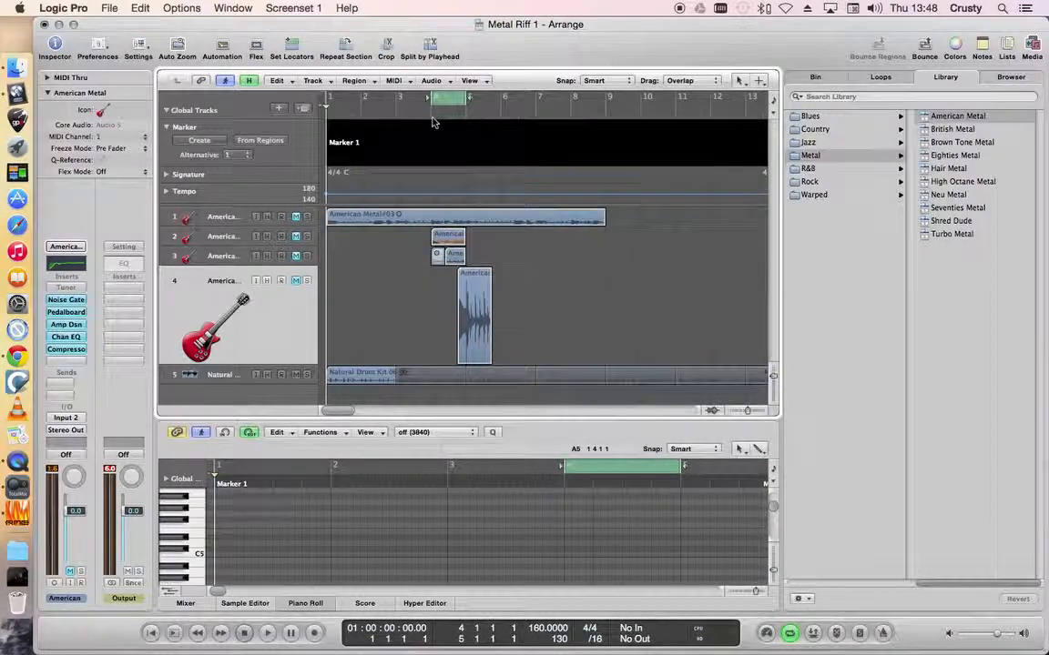
- Position the playhead at the start of bar 5 and create a second marker there
click(467, 121)
click(464, 108)
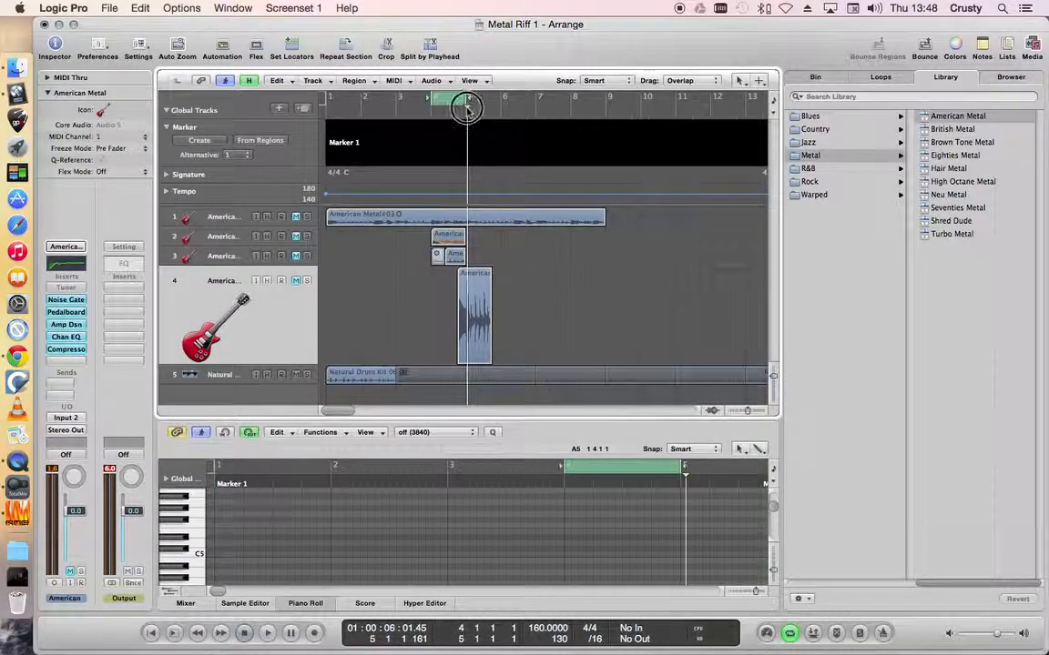
drag(464, 109, 466, 109)
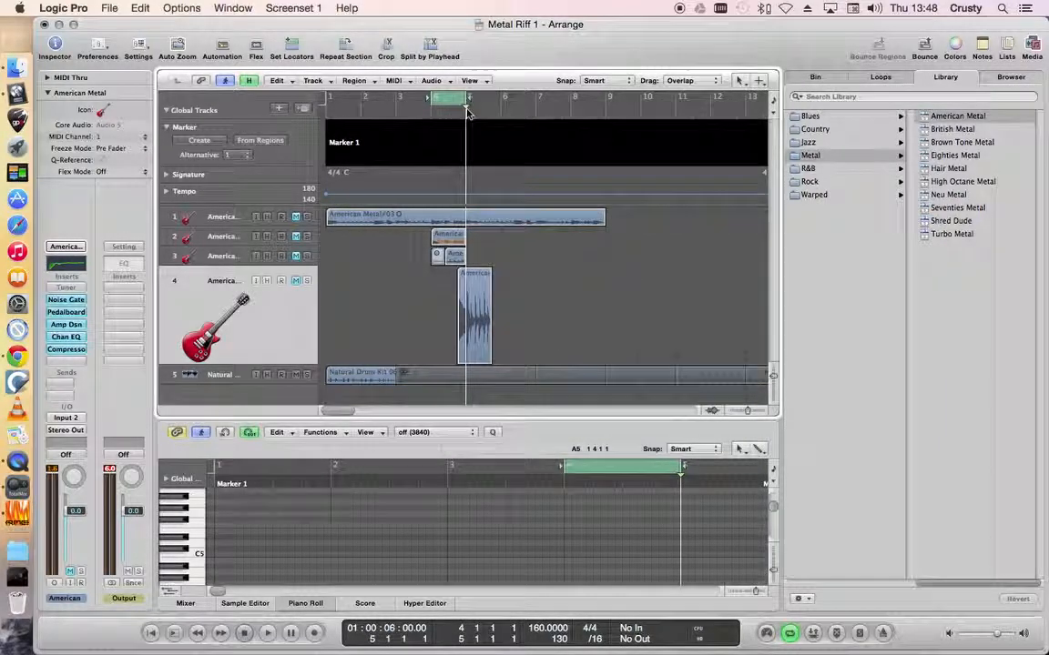
click(202, 141)
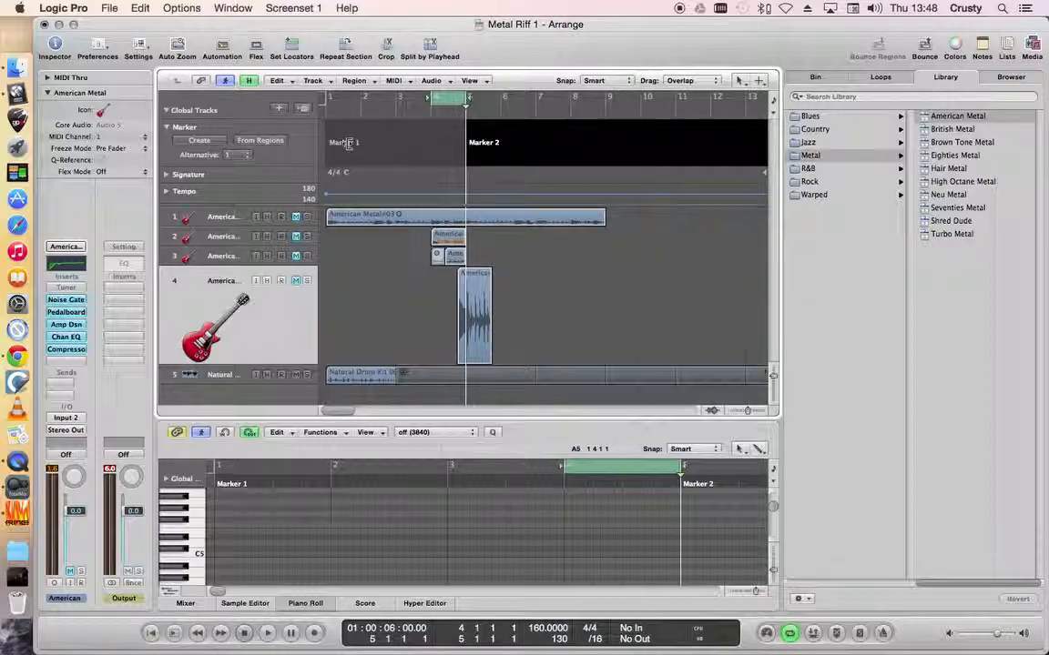
- Use the Text tool to rename the first marker "Intro" and the second marker "Verse"
key(Escape)
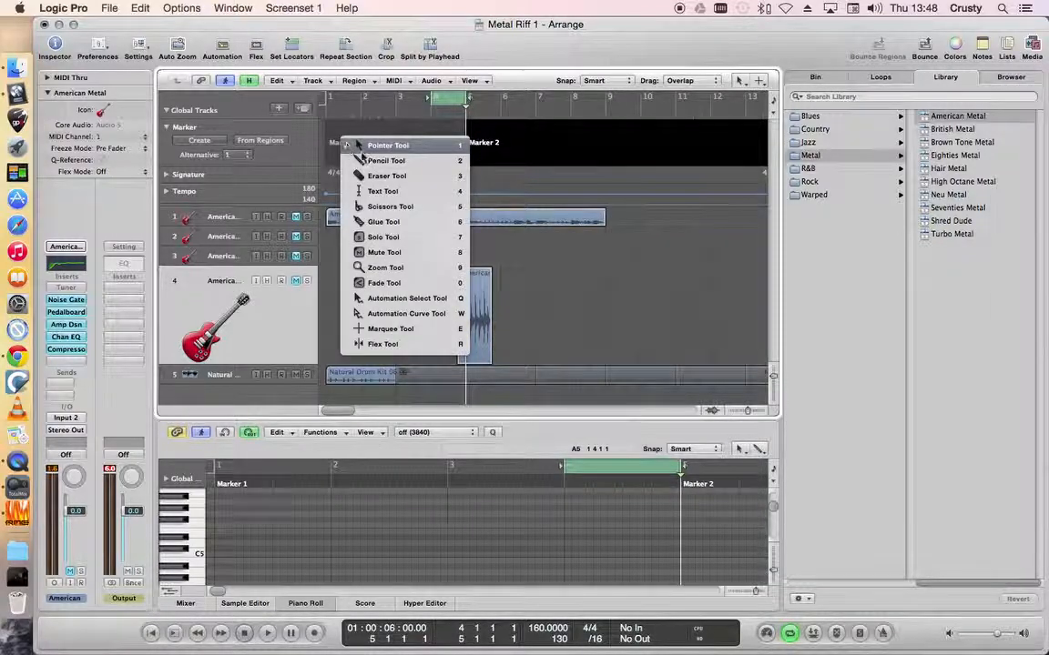
click(369, 191)
click(345, 143)
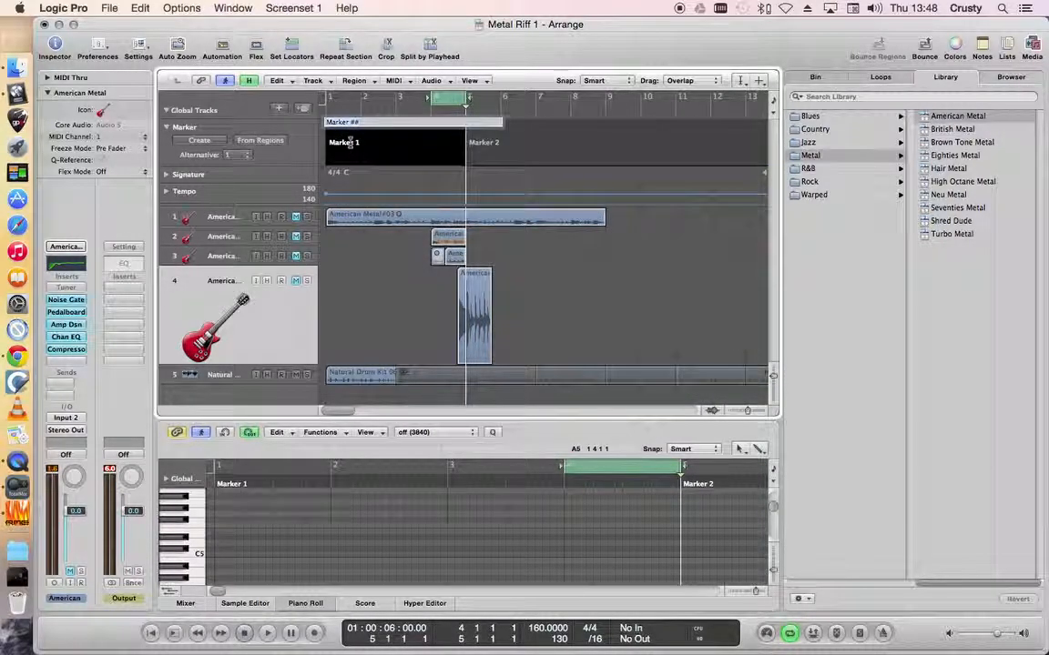
text(In)
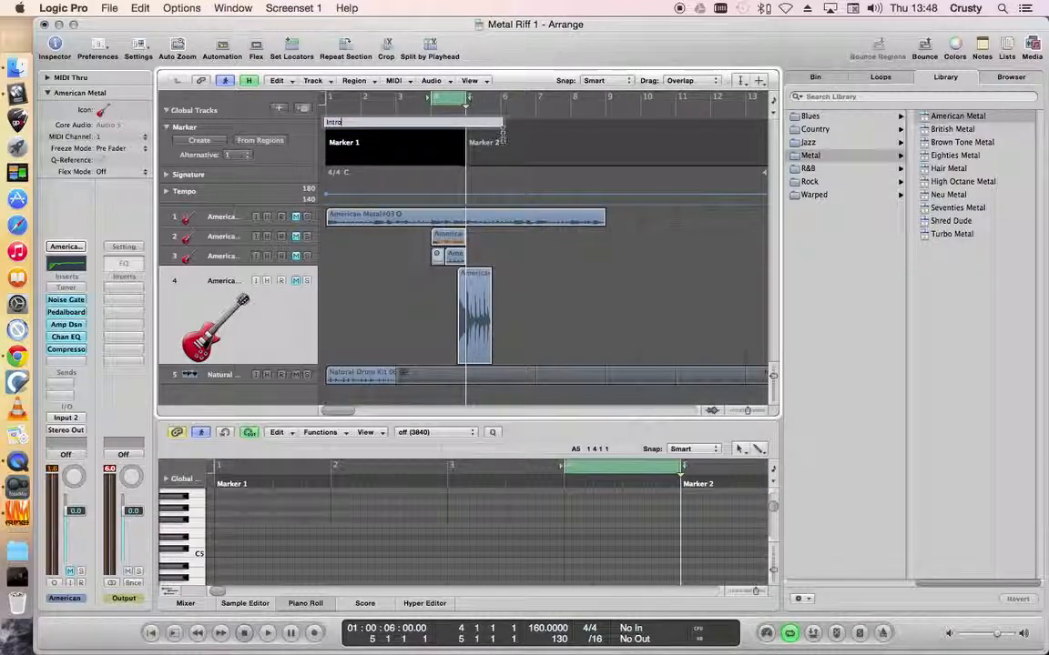
text(tro)
click(501, 137)
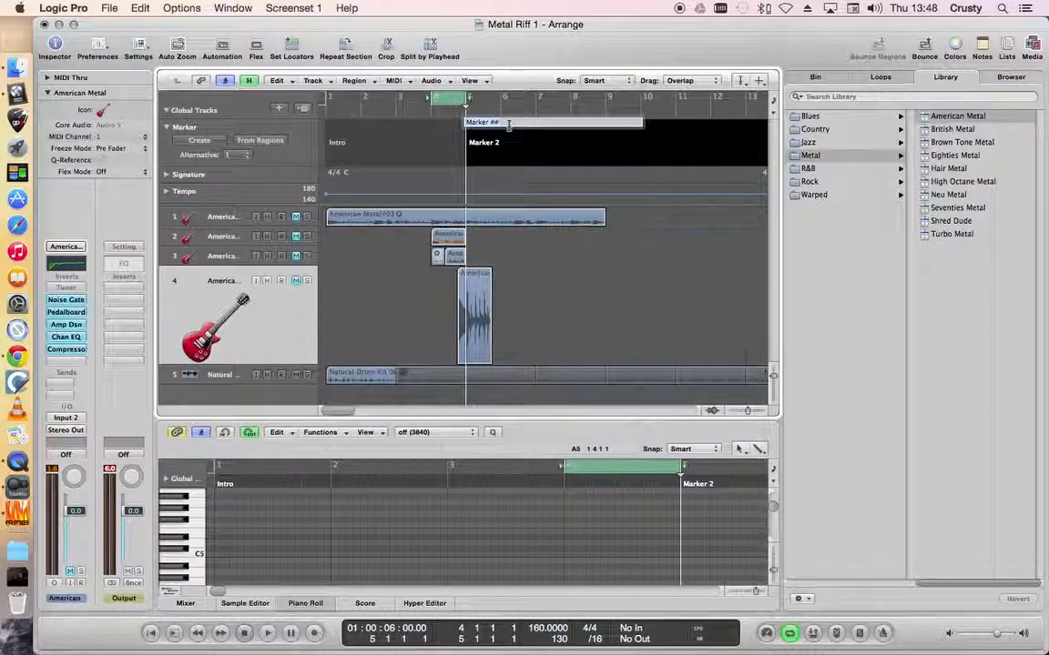
text(Verse)
key(Return)
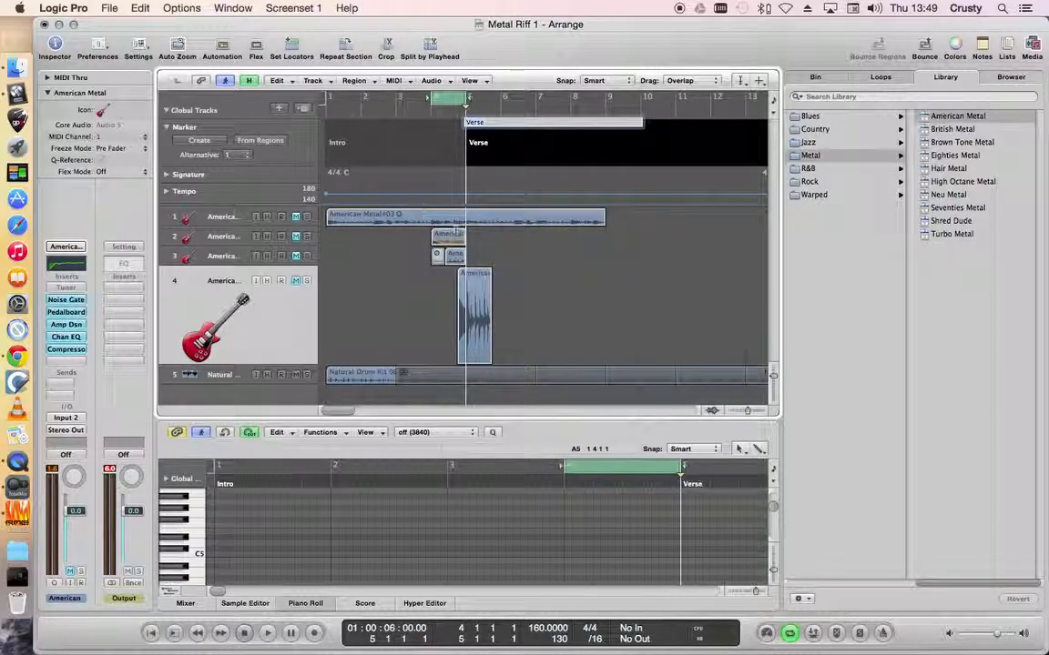
- Rename the regions on guitar tracks 2, 3 and 4 as "Slow down", "Chugg" and "Blast"
click(460, 237)
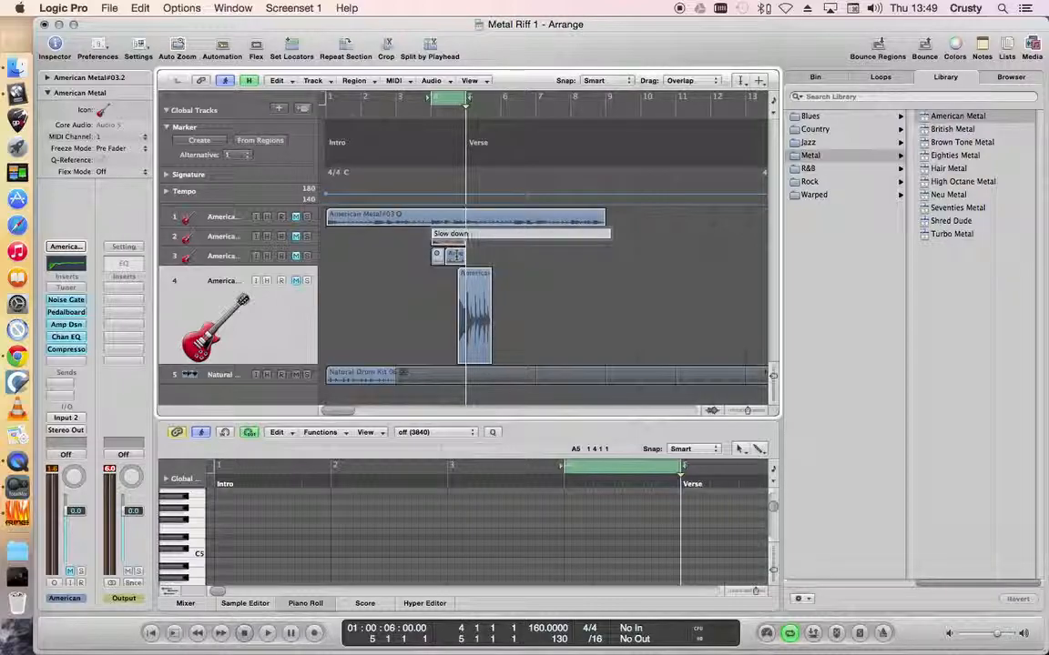
click(452, 257)
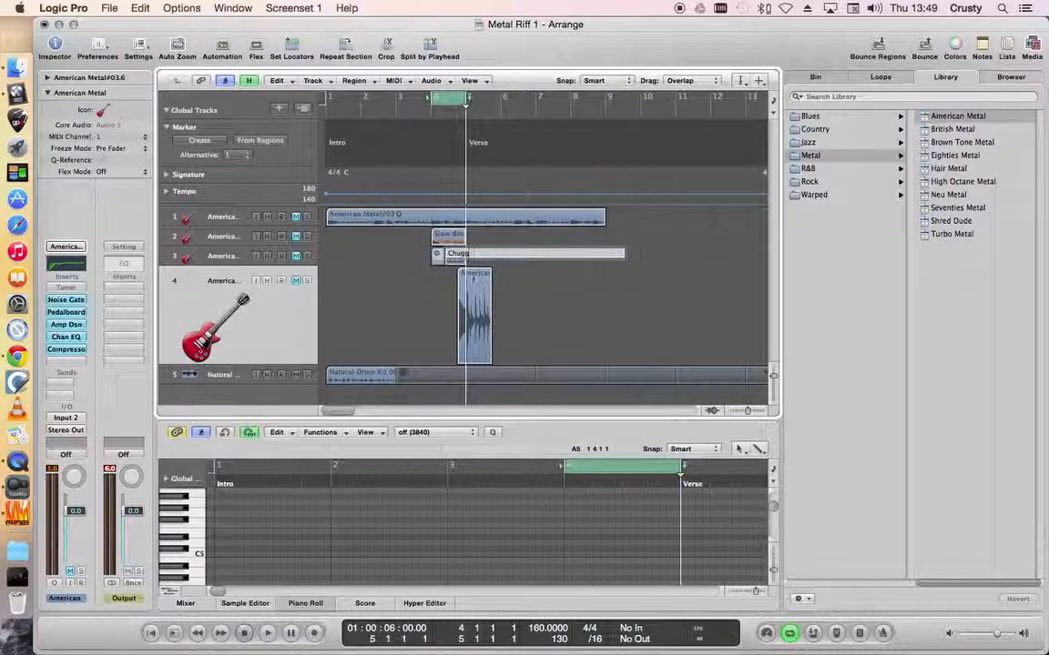
click(482, 279)
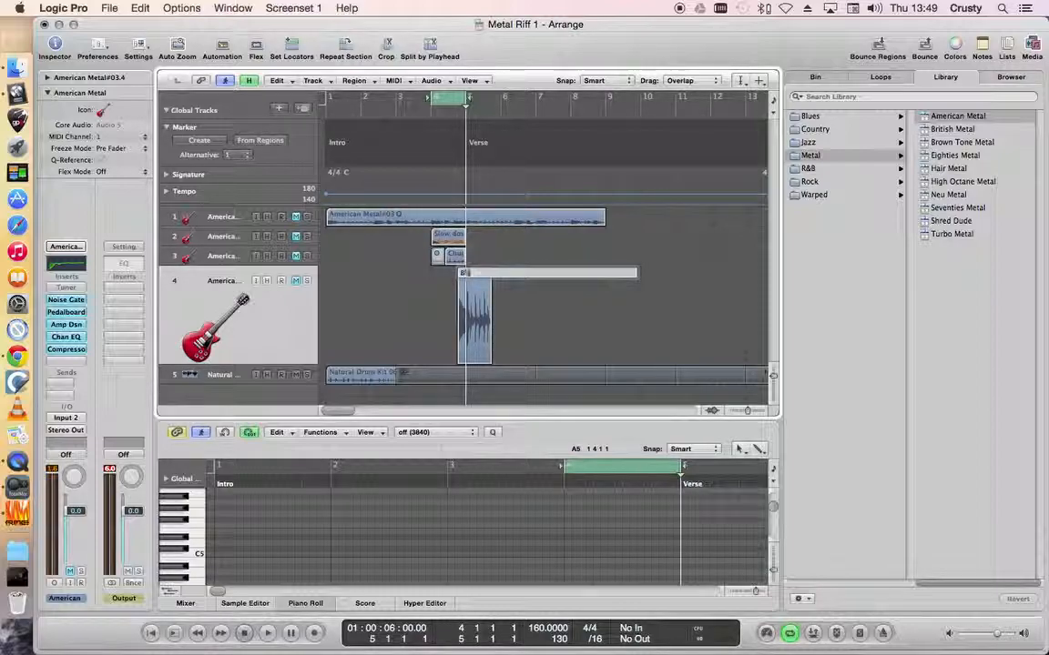
click(439, 297)
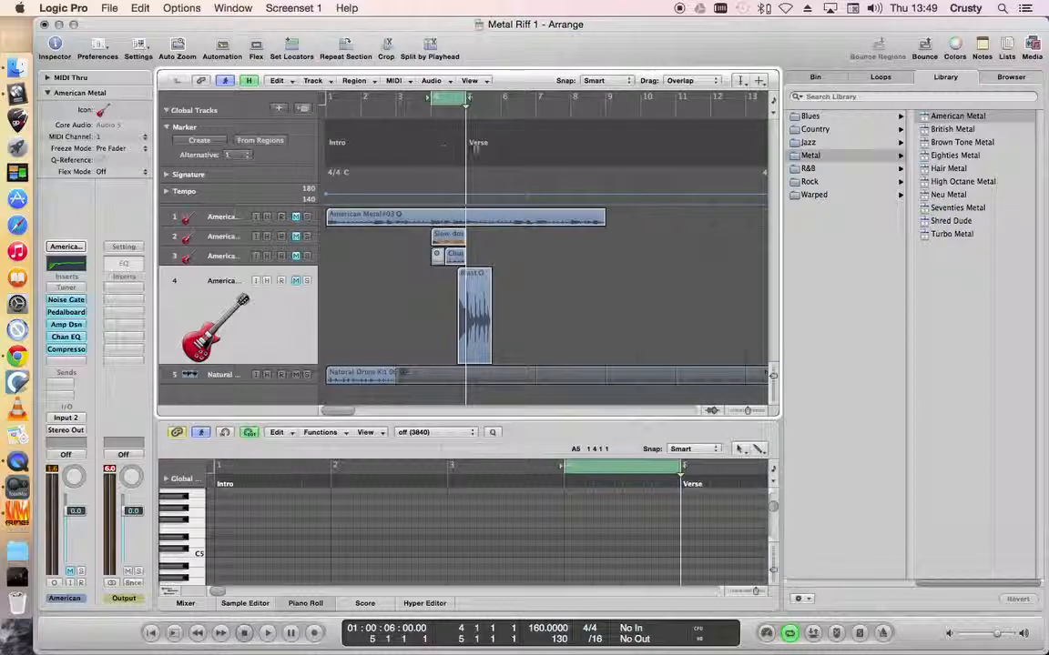
- Open the colour palette and move it clear of the markers and the upper guitar regions
click(956, 48)
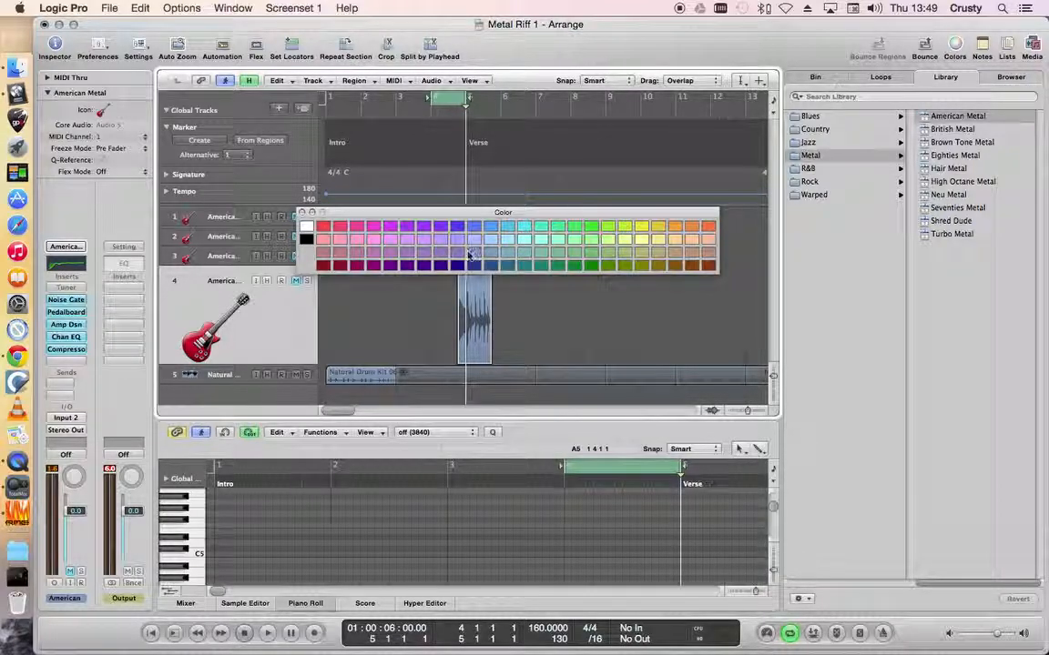
mouse_move(537, 219)
mouse_down()
mouse_move(528, 314)
mouse_move(546, 326)
mouse_up()
- Try to recolour the Intro marker red and the Verse marker muted purple with the Text tool still active
click(391, 146)
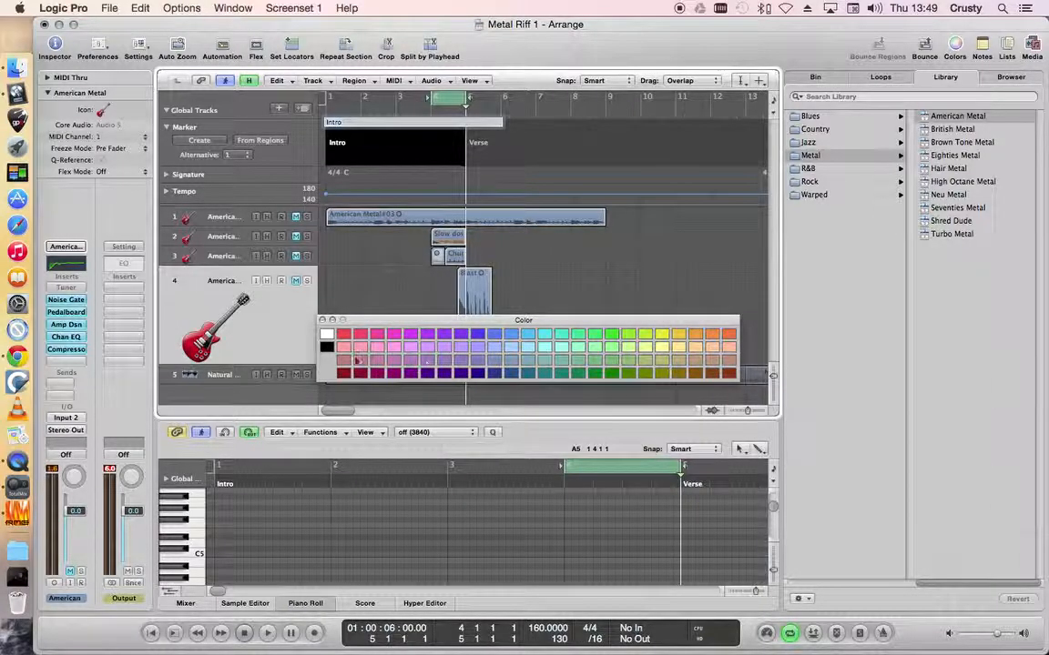
click(349, 338)
click(521, 157)
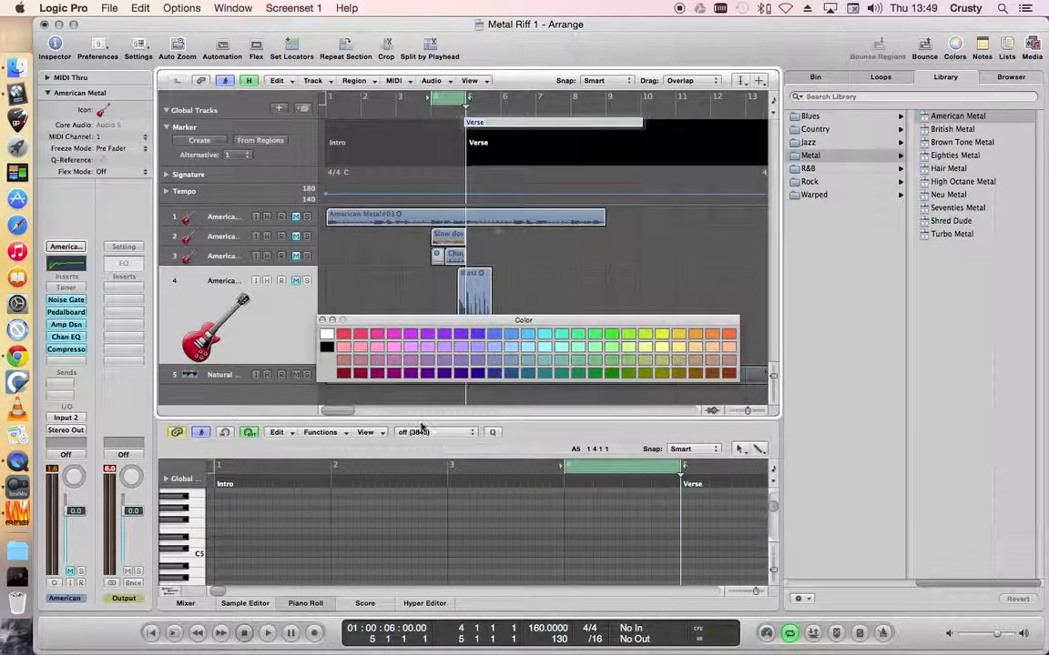
click(419, 359)
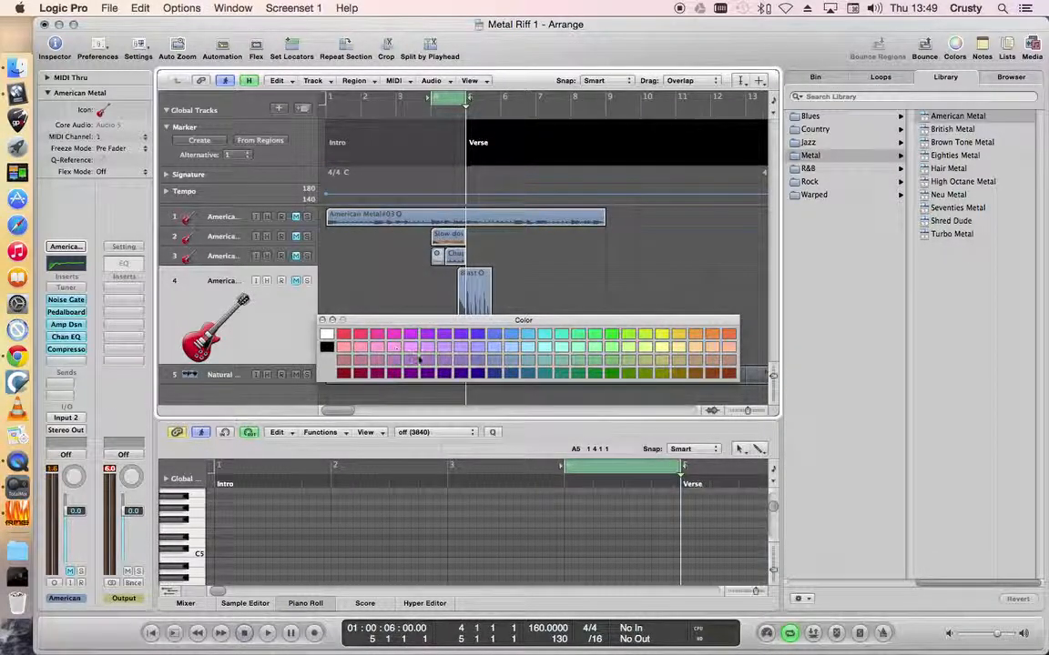
click(383, 215)
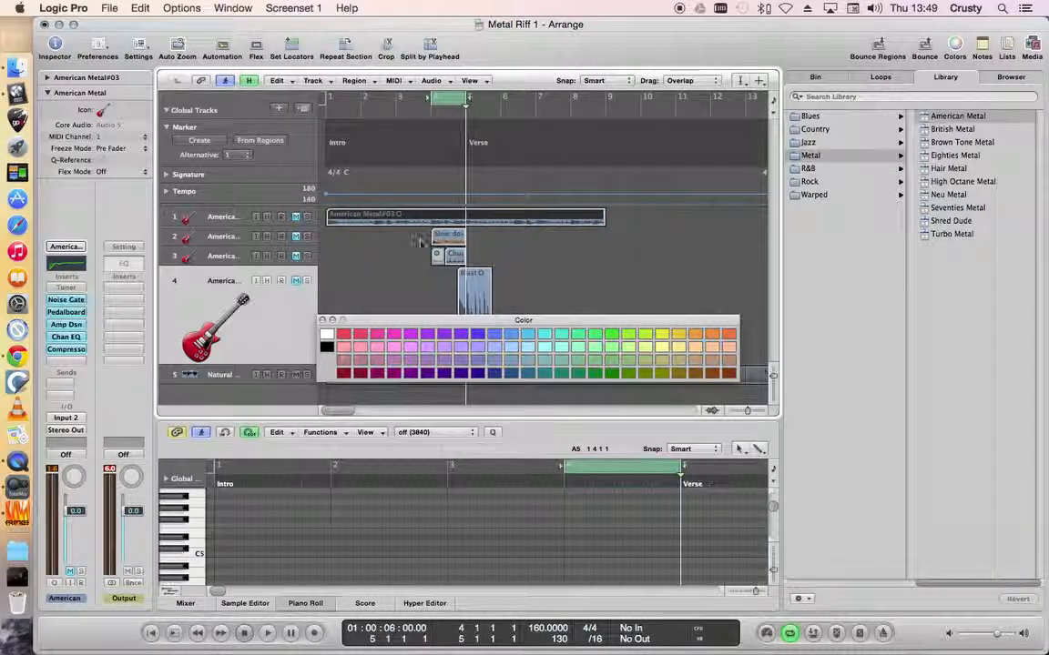
- Switch to the Pointer tool and colour the Intro marker pinkish red and the Verse marker turquoise
key(Escape)
click(446, 255)
click(390, 147)
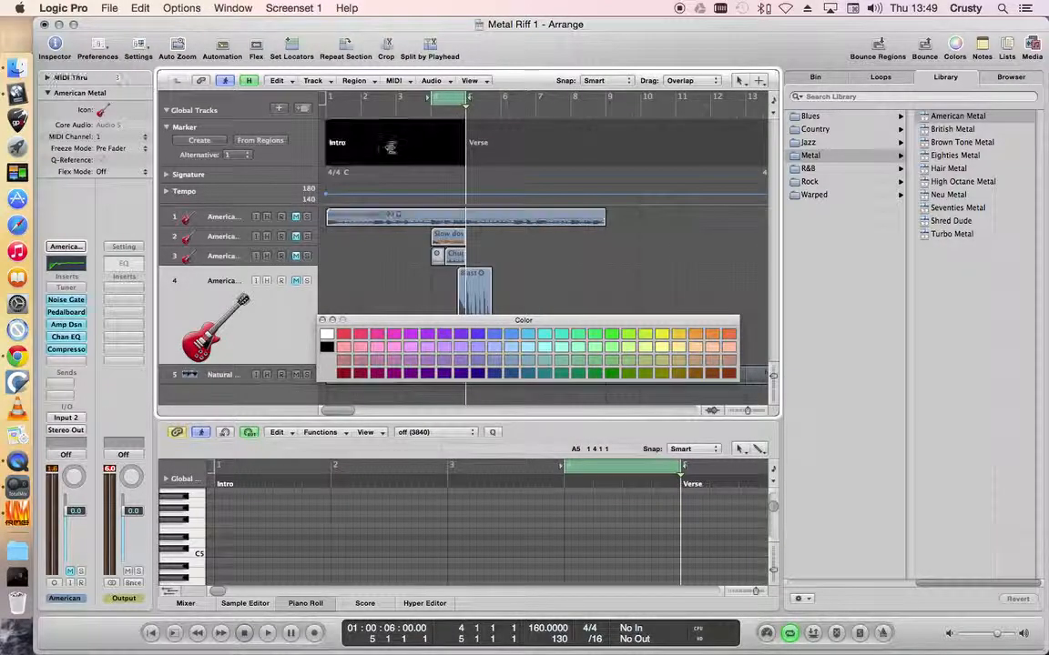
click(361, 334)
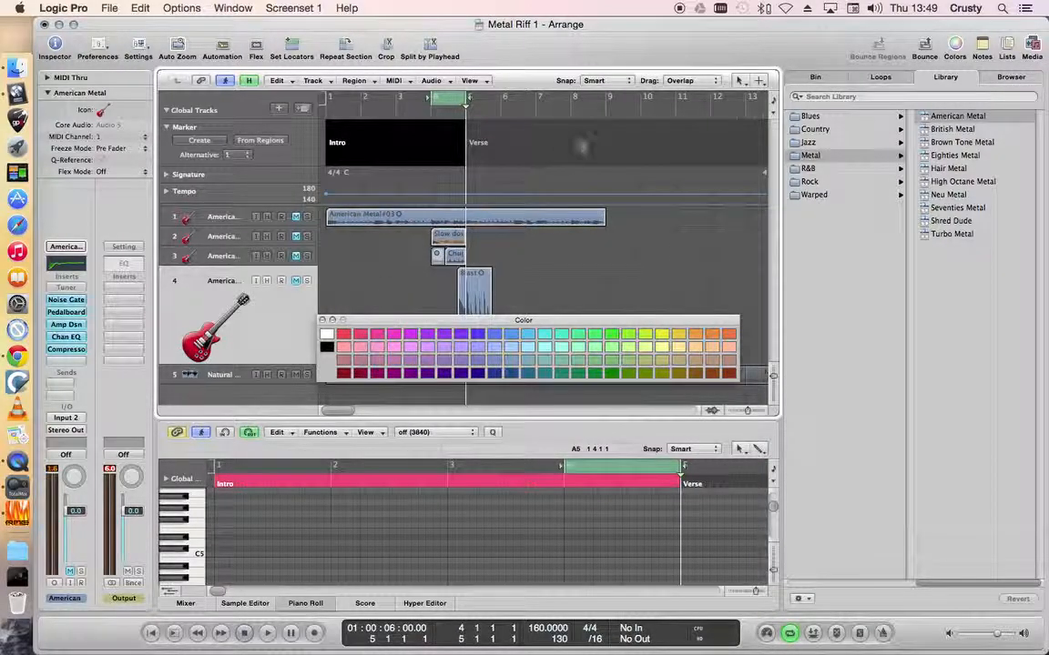
click(547, 335)
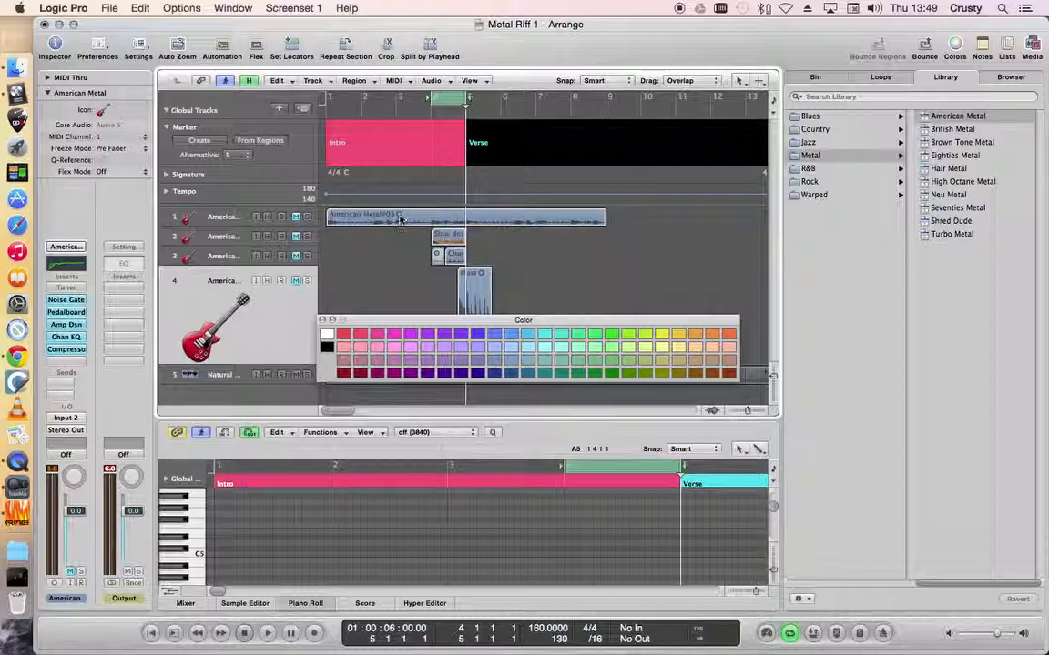
- Colour guitar track 1's region dark magenta, Slow down light turquoise, the bar 4 chug region muted teal, and Blast green
click(403, 220)
click(382, 337)
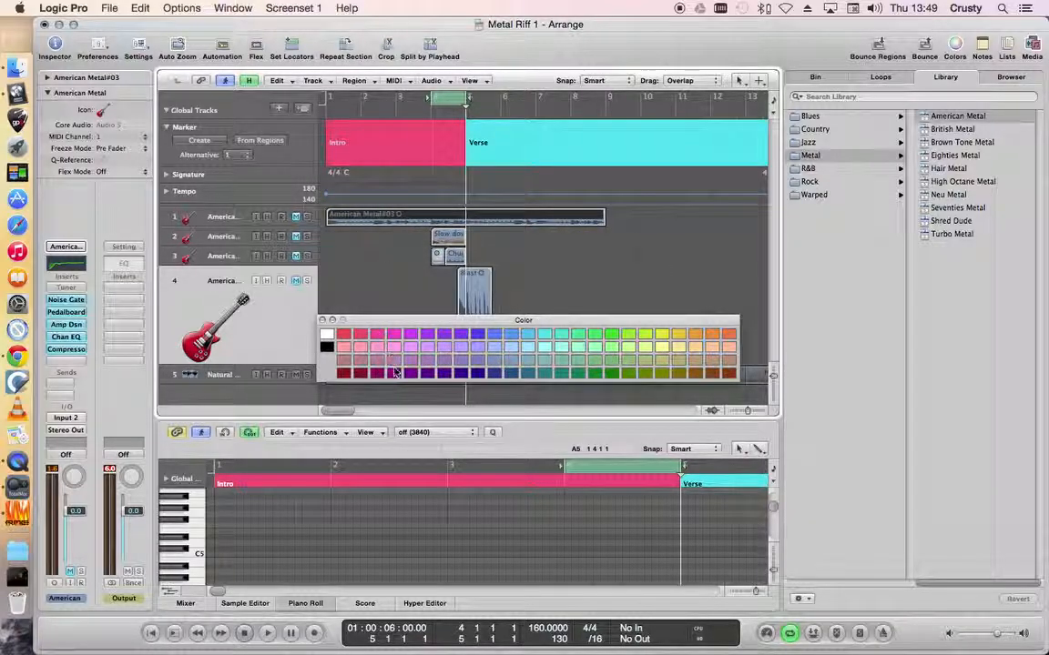
click(448, 237)
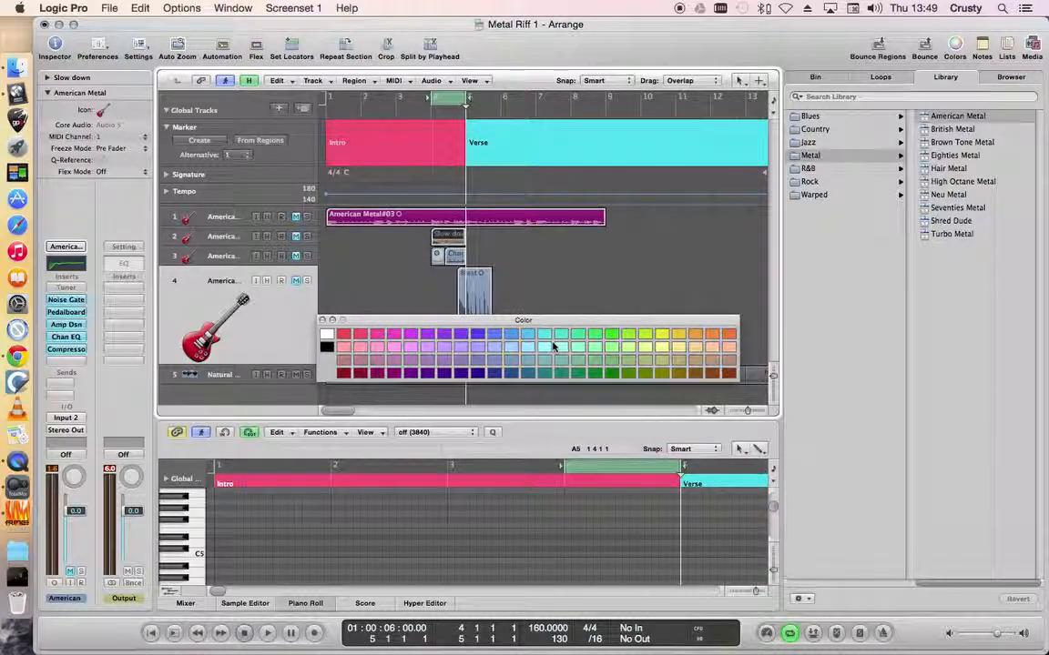
click(457, 260)
click(564, 362)
click(478, 280)
click(554, 339)
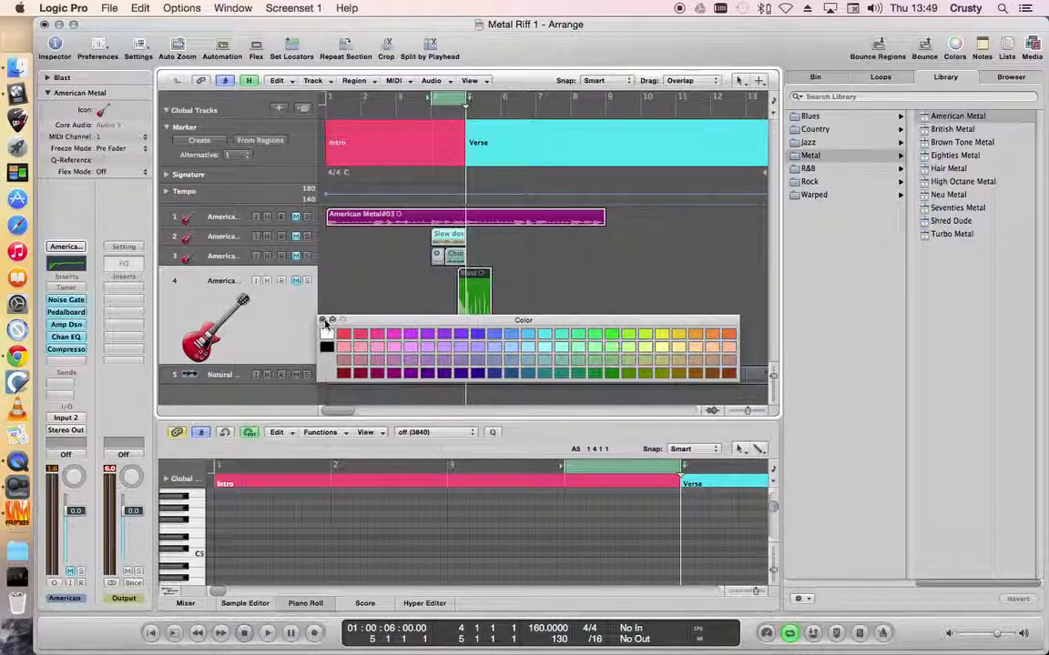
- Close the colour palette and collapse the global tracks
click(322, 319)
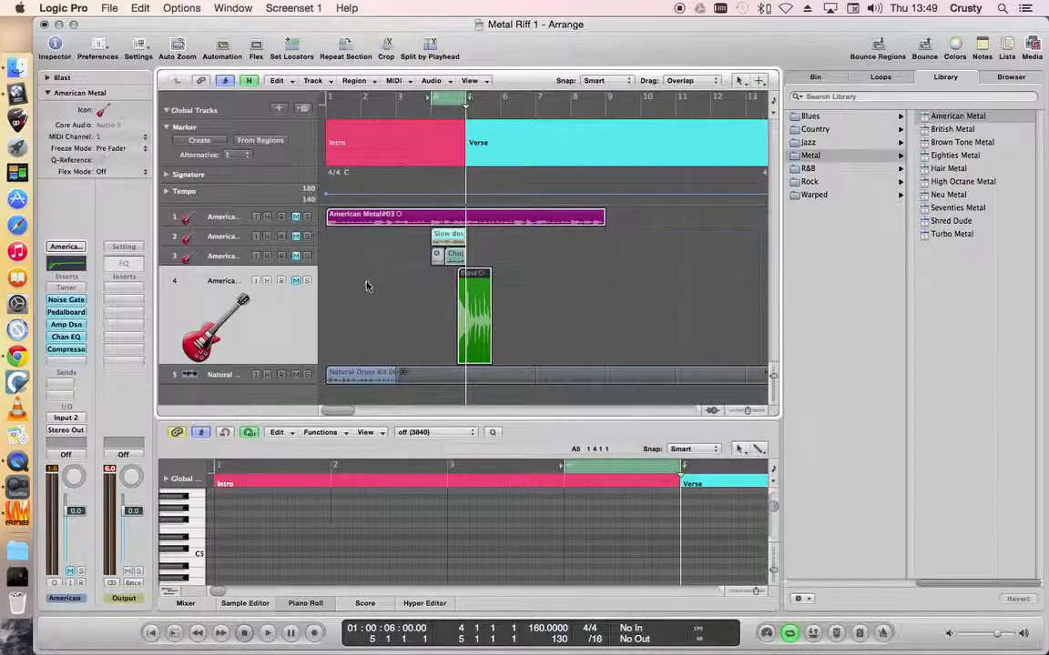
click(166, 110)
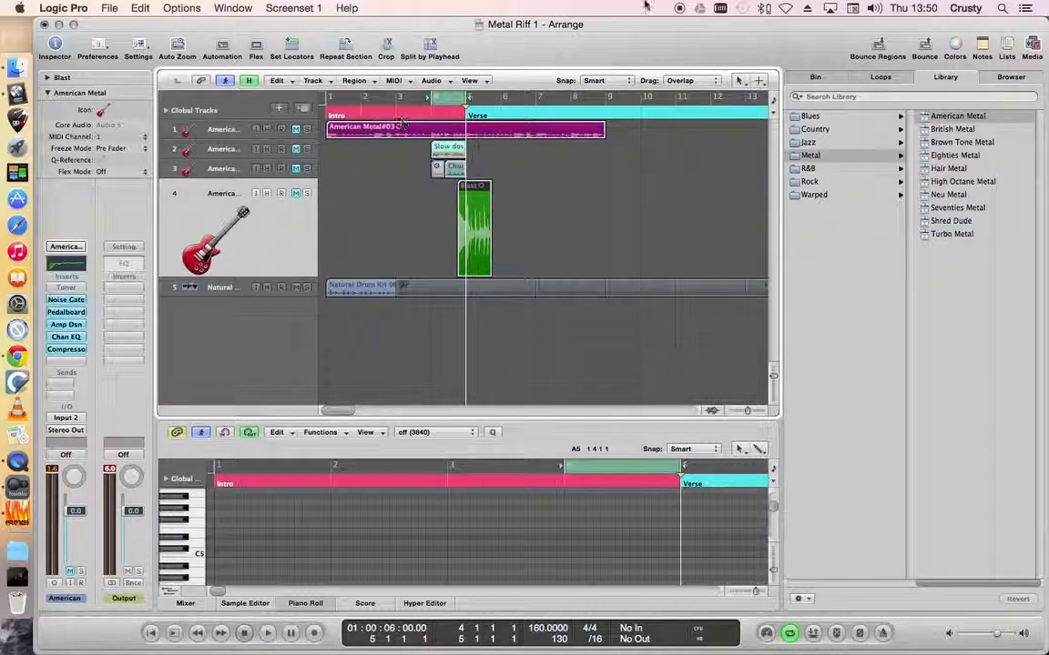
key(ctrl+Up)
click(705, 414)
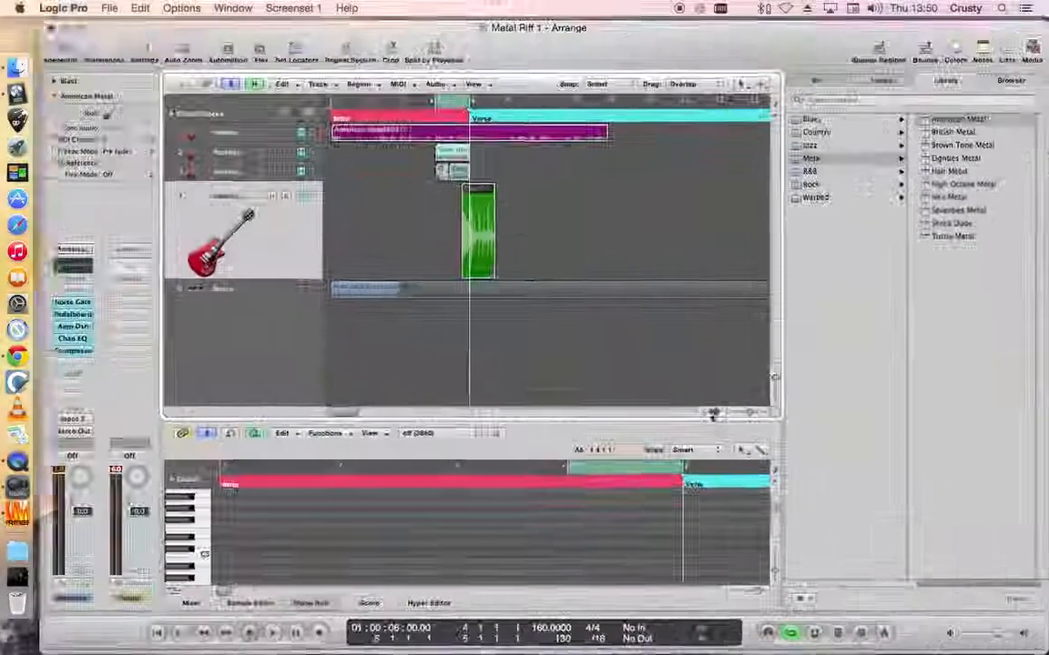